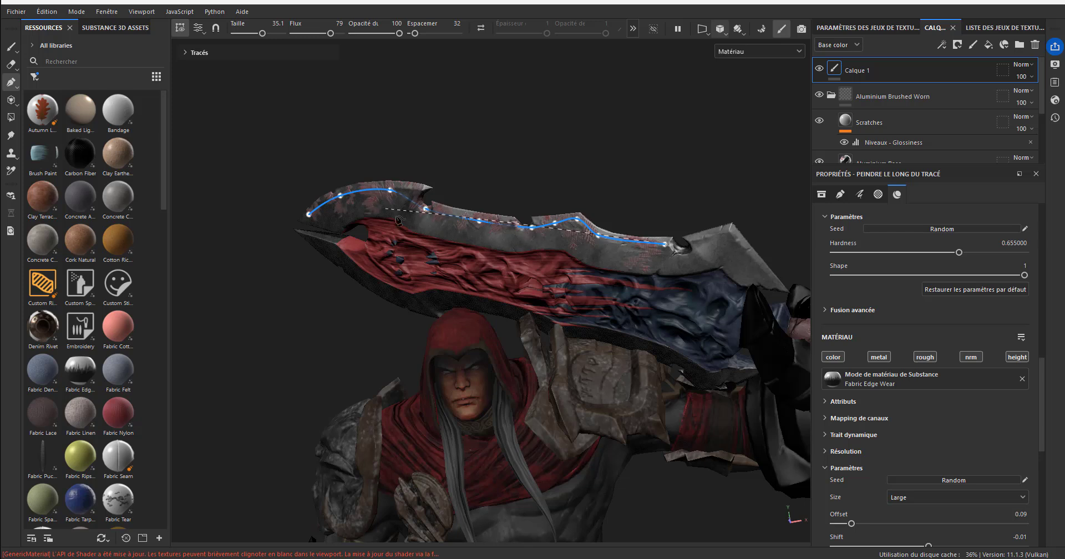
Reposition points of the existing path along the blade's upper edge and deselect the path
{"action": "mouse_move", "coordinate": [598, 235]}
{"action": "left_mouse_down"}
{"action": "mouse_move", "coordinate": [615, 250]}
{"action": "mouse_move", "coordinate": [609, 240]}
{"action": "left_mouse_up"}
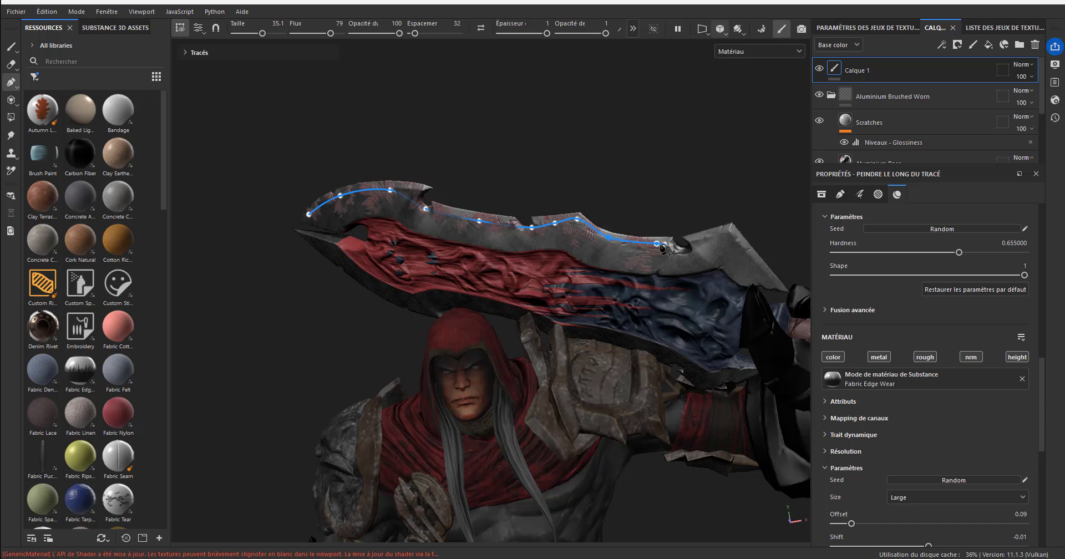
{"action": "left_click_drag", "start_coordinate": [577, 220], "coordinate": [581, 222]}
{"action": "key", "text": "Escape"}
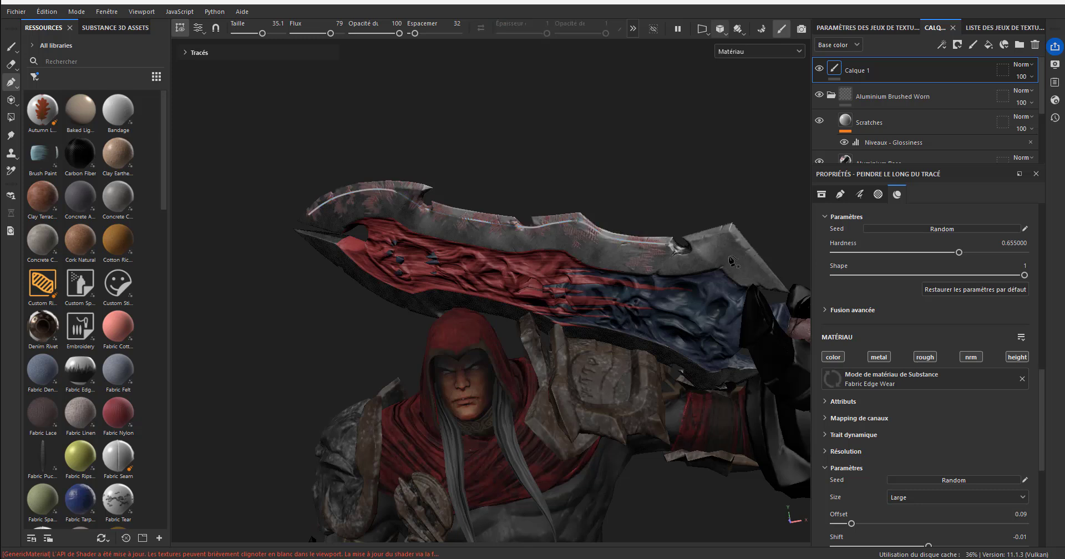
Delete the painted layer and add a new empty paint layer above the Aluminium Brushed Worn folder
{"action": "key", "text": "Delete"}
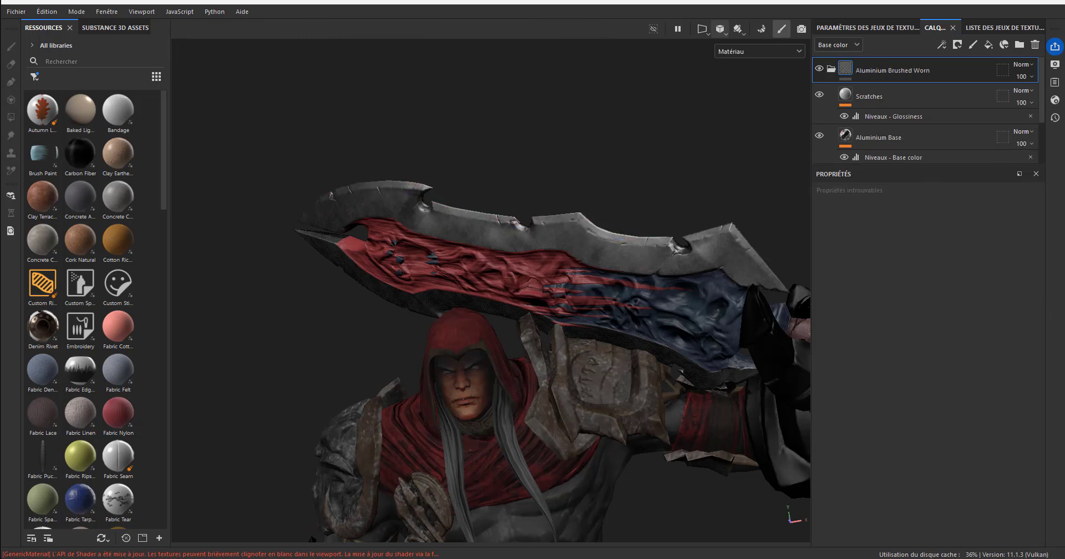
{"action": "left_click", "coordinate": [973, 45]}
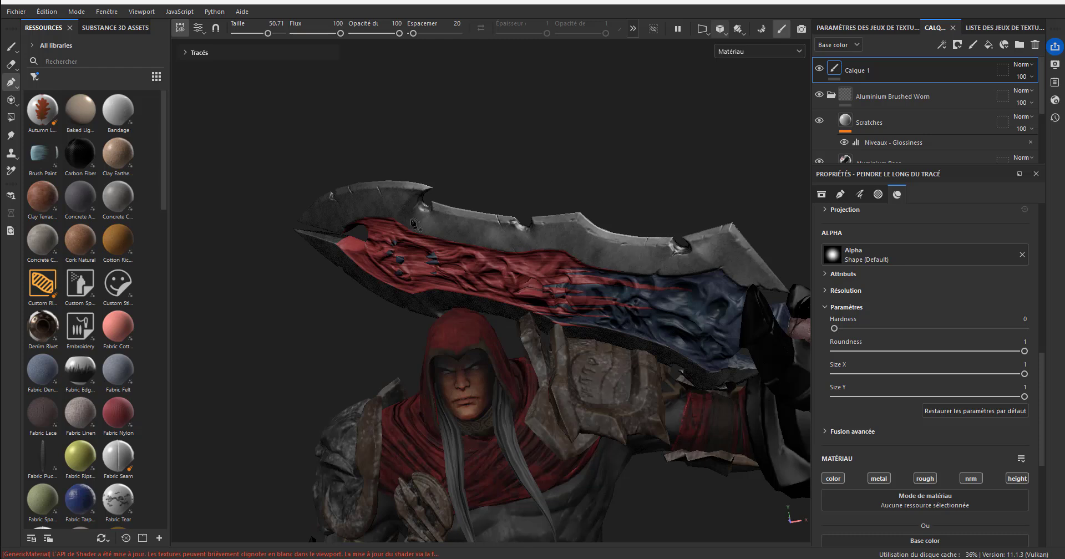
{"action": "left_click", "coordinate": [820, 94]}
{"action": "left_click", "coordinate": [820, 95]}
{"action": "mouse_move", "coordinate": [543, 270]}
{"action": "left_mouse_down", "text": "alt"}
{"action": "mouse_move", "coordinate": [531, 250]}
{"action": "mouse_move", "coordinate": [548, 260]}
{"action": "left_mouse_up", "text": "alt"}
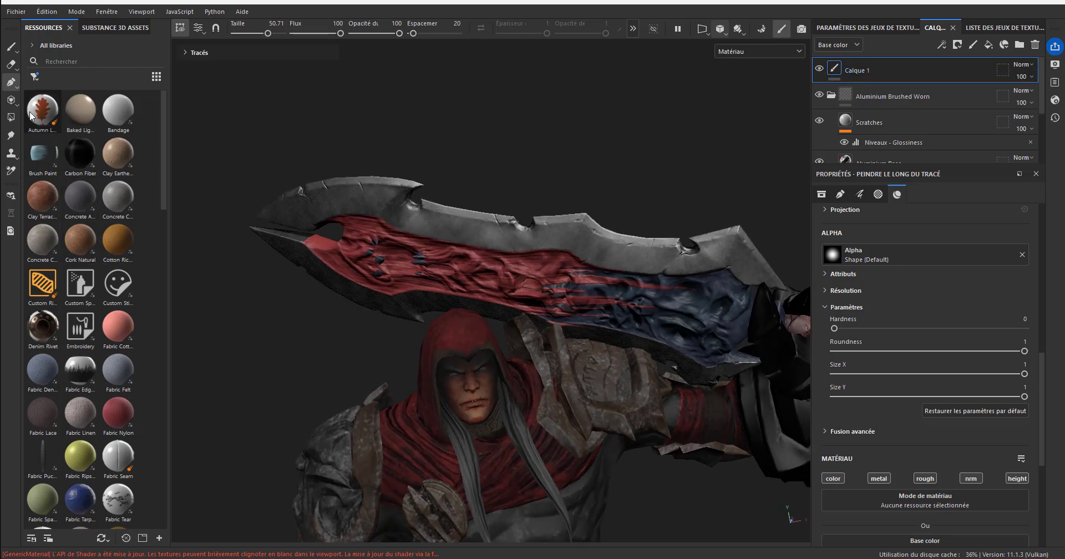
Choose the paint along path tool (Peindre le long du tracé) from the path tool variants
{"action": "left_click", "coordinate": [10, 85]}
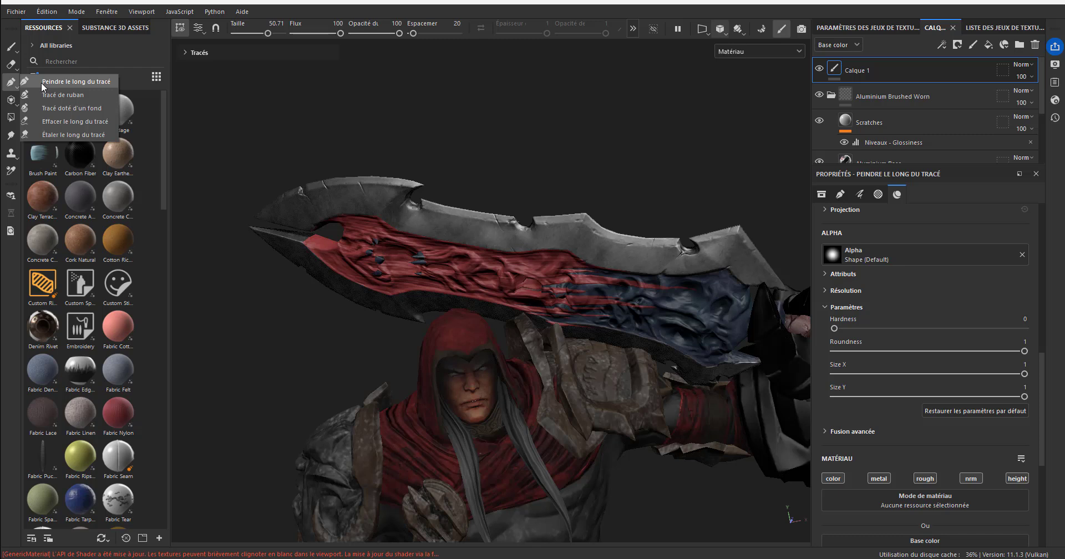
{"action": "left_click", "coordinate": [11, 82]}
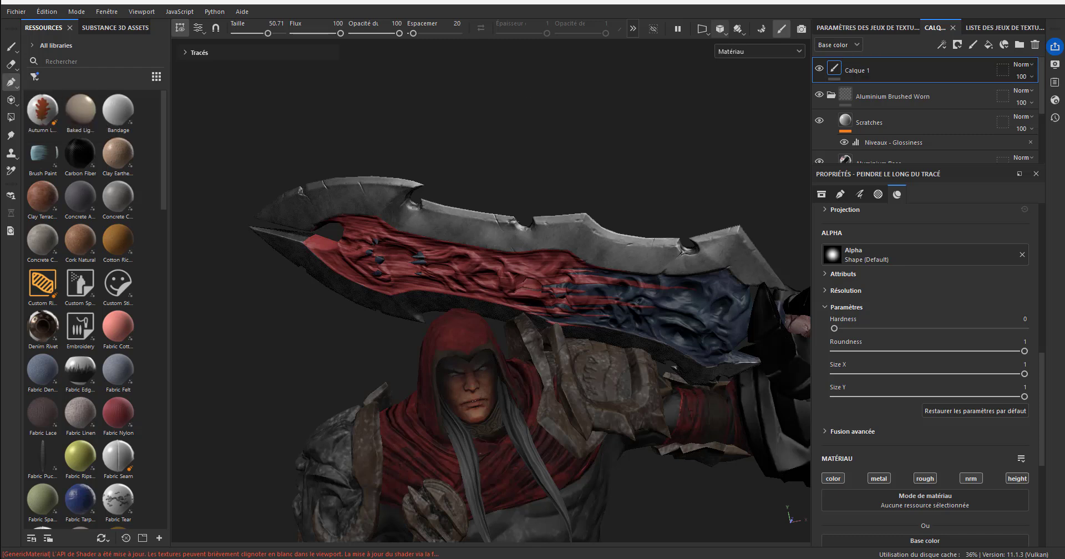
{"action": "left_click", "coordinate": [16, 85]}
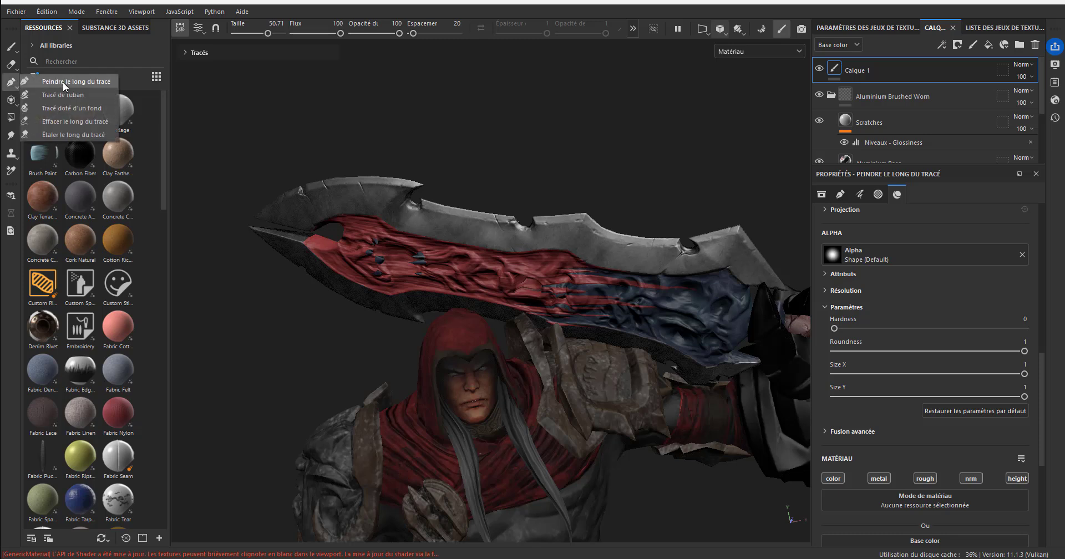
{"action": "left_click", "coordinate": [64, 86]}
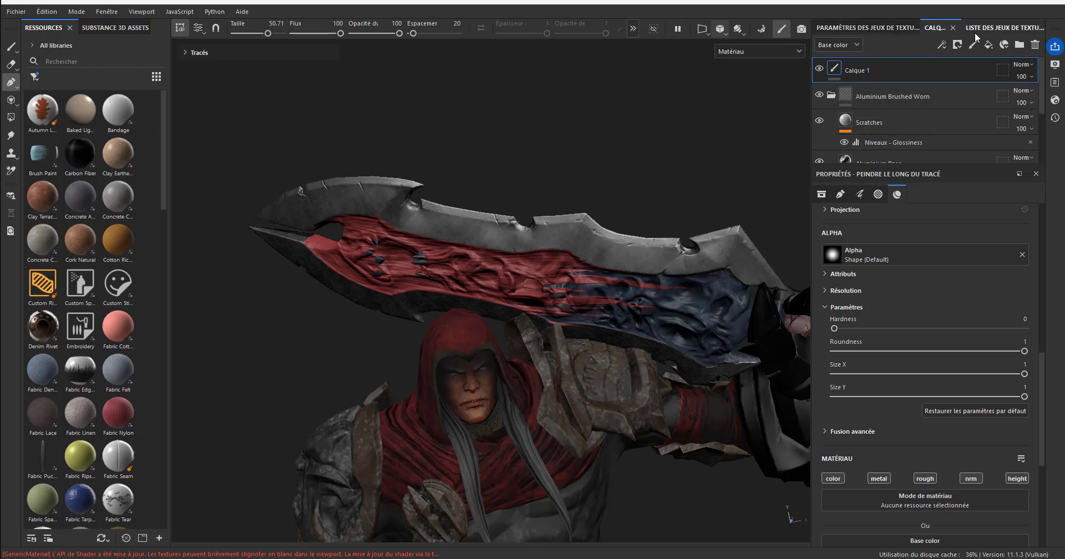
Check the texture set settings and list for ai_epee_metal, and return to the layer stack
{"action": "left_click", "coordinate": [886, 28]}
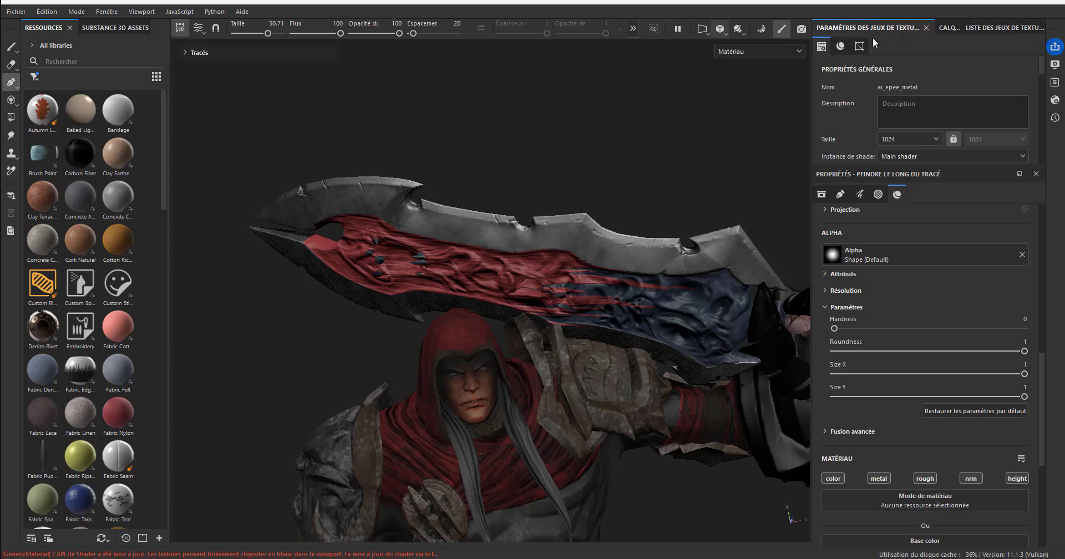
{"action": "left_click", "coordinate": [990, 25]}
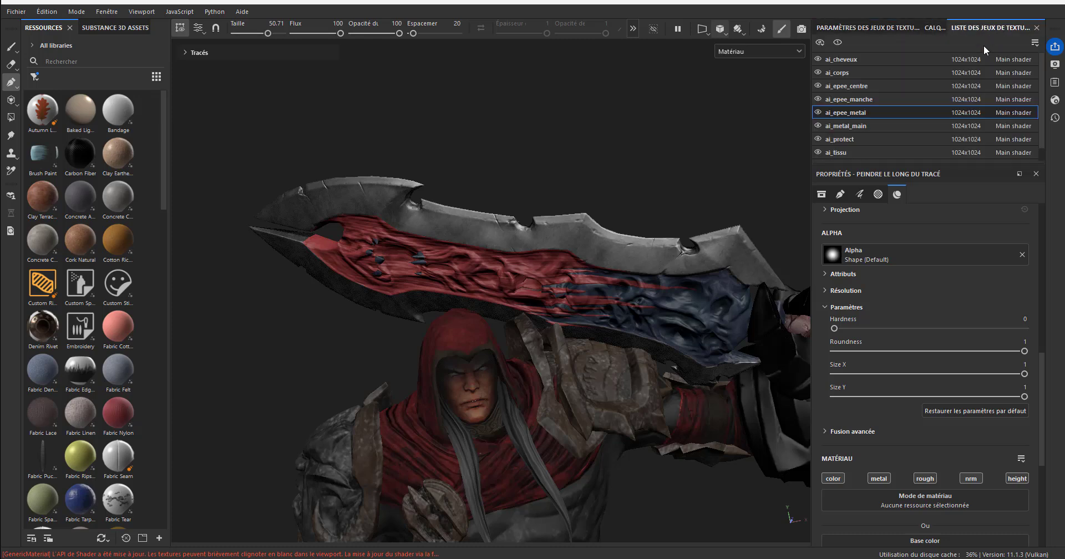
{"action": "left_click", "coordinate": [829, 115]}
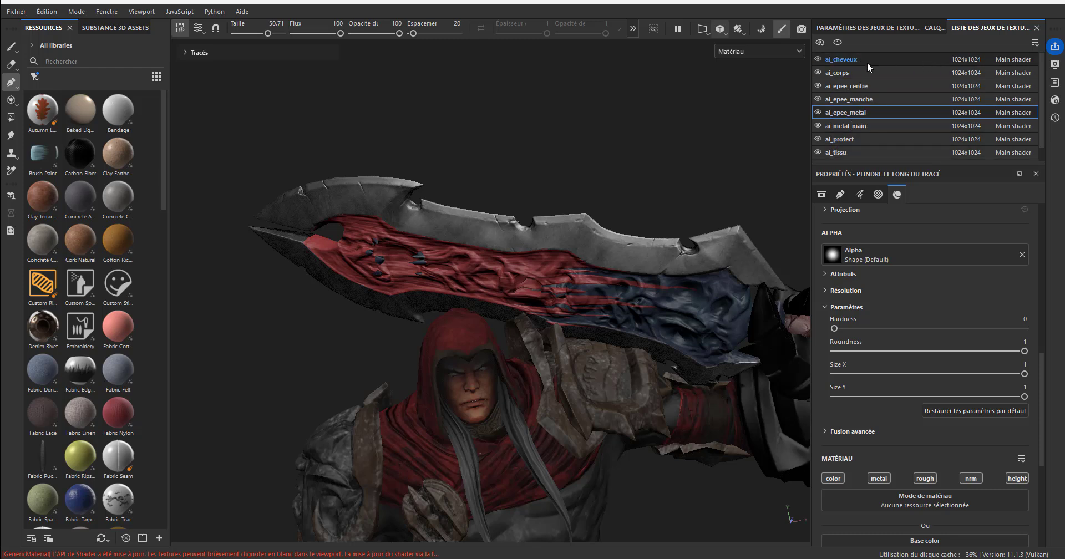
{"action": "left_click", "coordinate": [880, 29]}
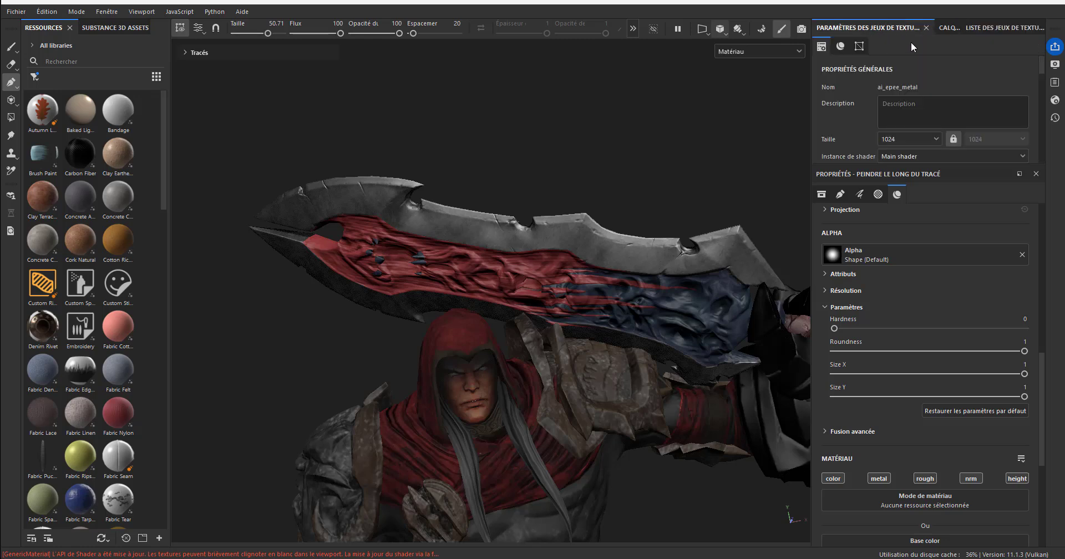
{"action": "left_click", "coordinate": [947, 27]}
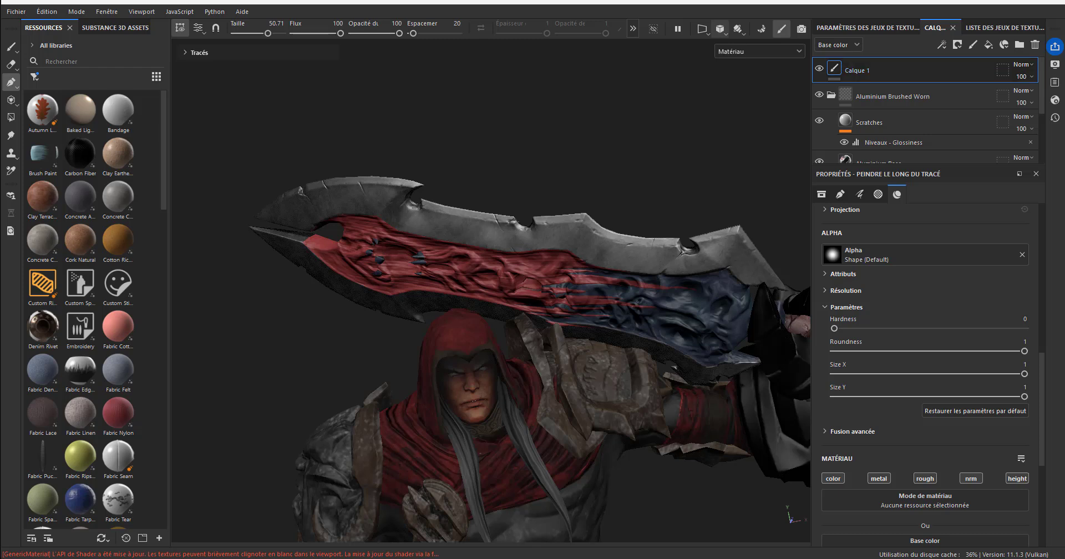
Draw a 13-point painted path along the blade's upper edge, from the sword tip to the corner near the hand
{"action": "left_click", "coordinate": [9, 86]}
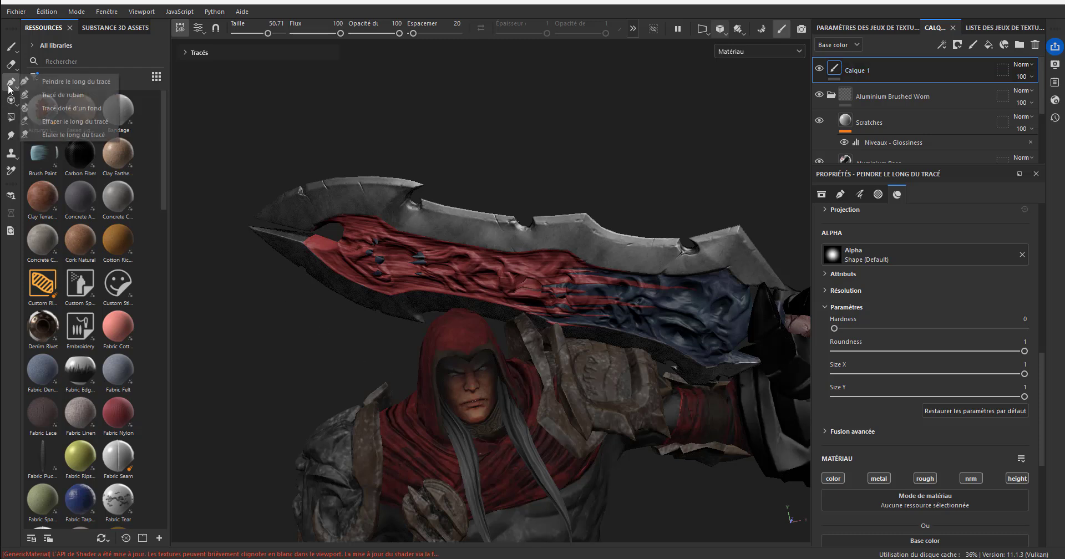
{"action": "left_click", "coordinate": [76, 82]}
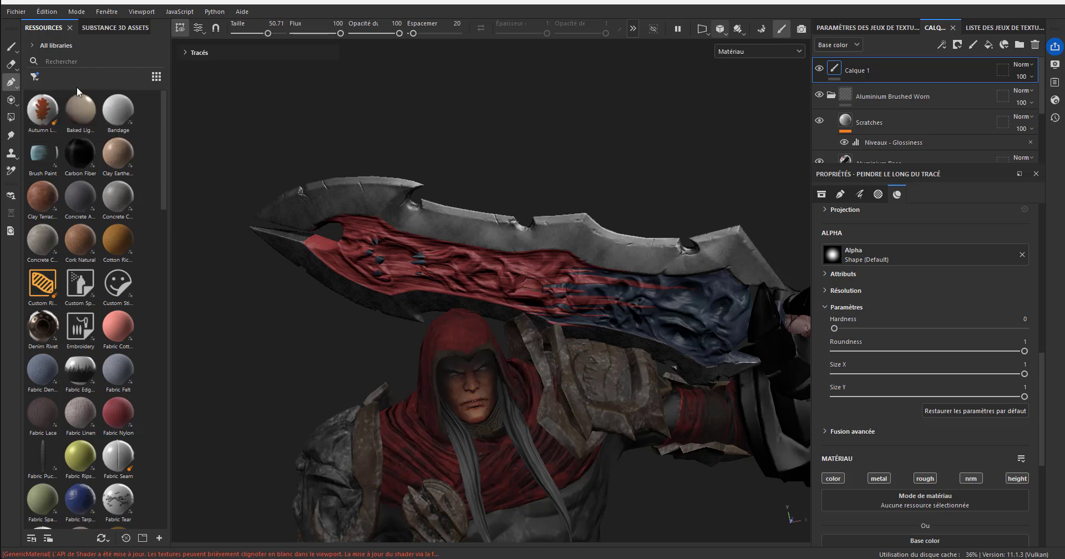
{"action": "left_click", "coordinate": [282, 204]}
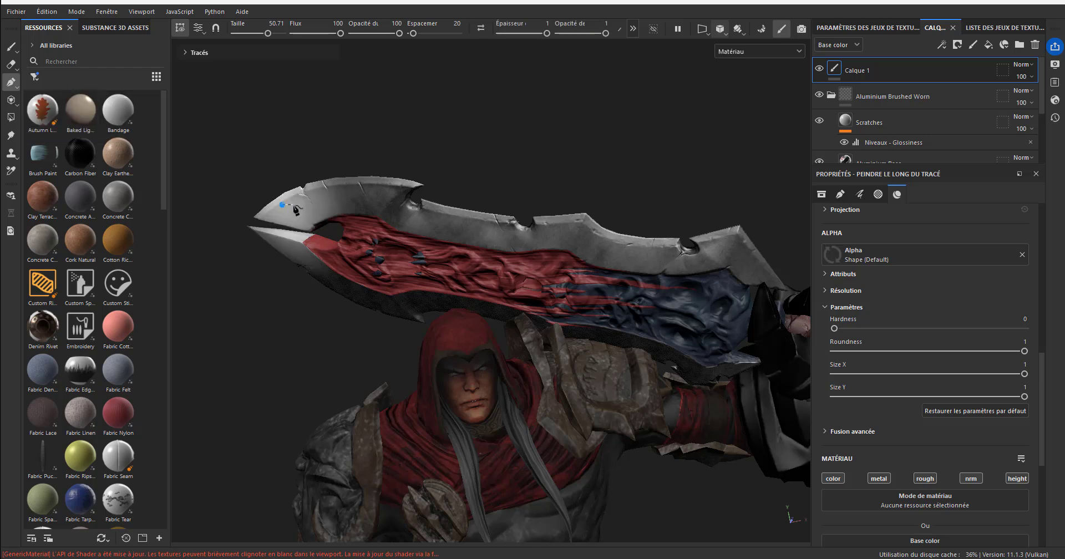
{"action": "left_click", "coordinate": [331, 191]}
{"action": "left_click", "coordinate": [378, 193]}
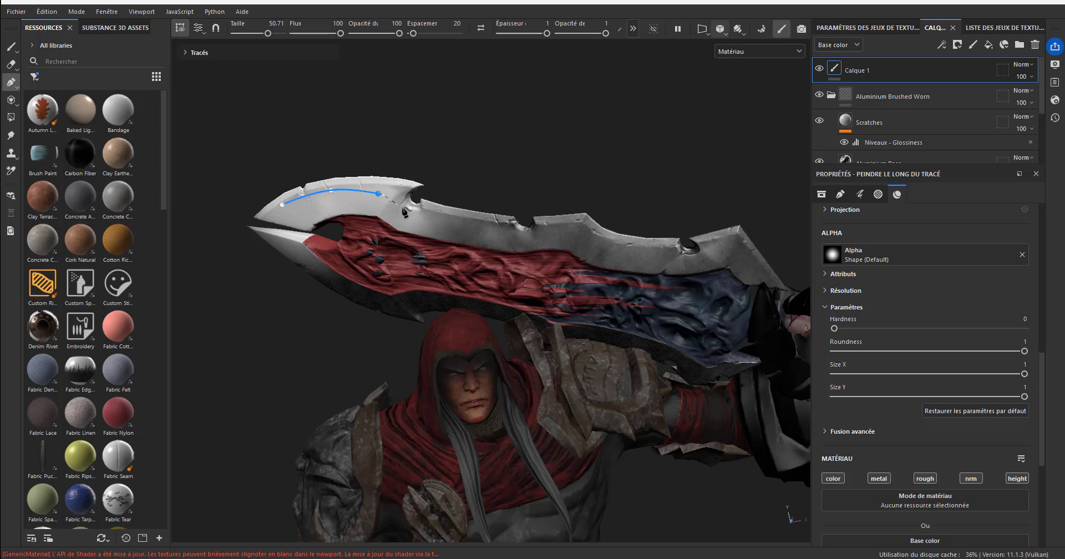
{"action": "left_click", "coordinate": [421, 213]}
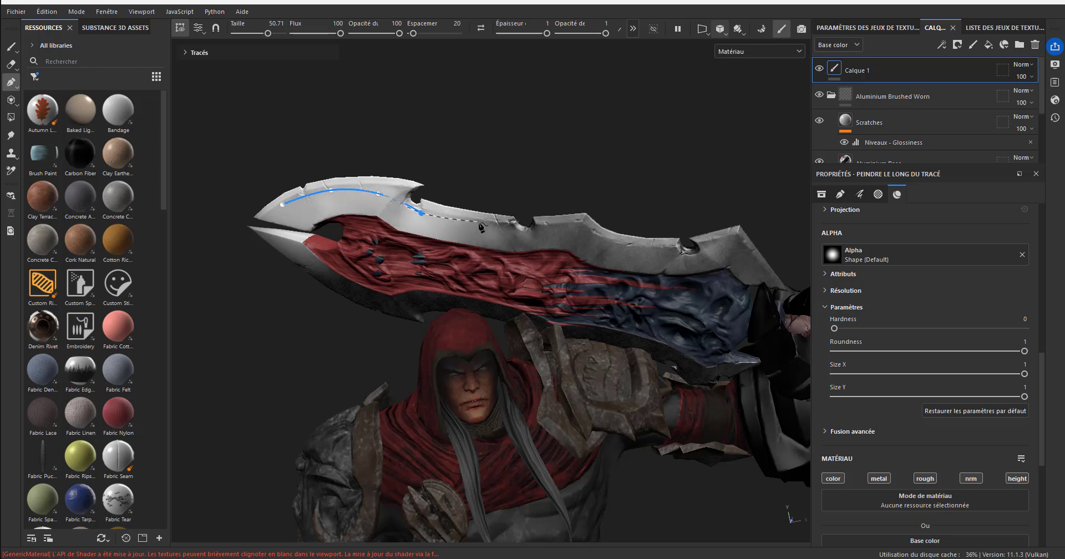
{"action": "left_click", "coordinate": [478, 221]}
{"action": "left_click", "coordinate": [543, 225]}
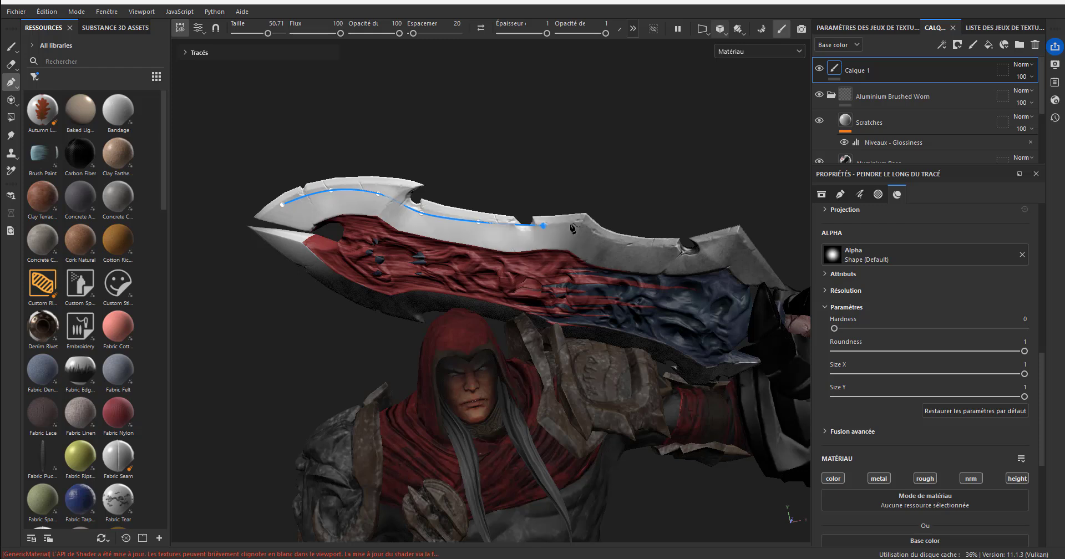
{"action": "left_click", "coordinate": [601, 235]}
{"action": "left_click", "coordinate": [630, 244]}
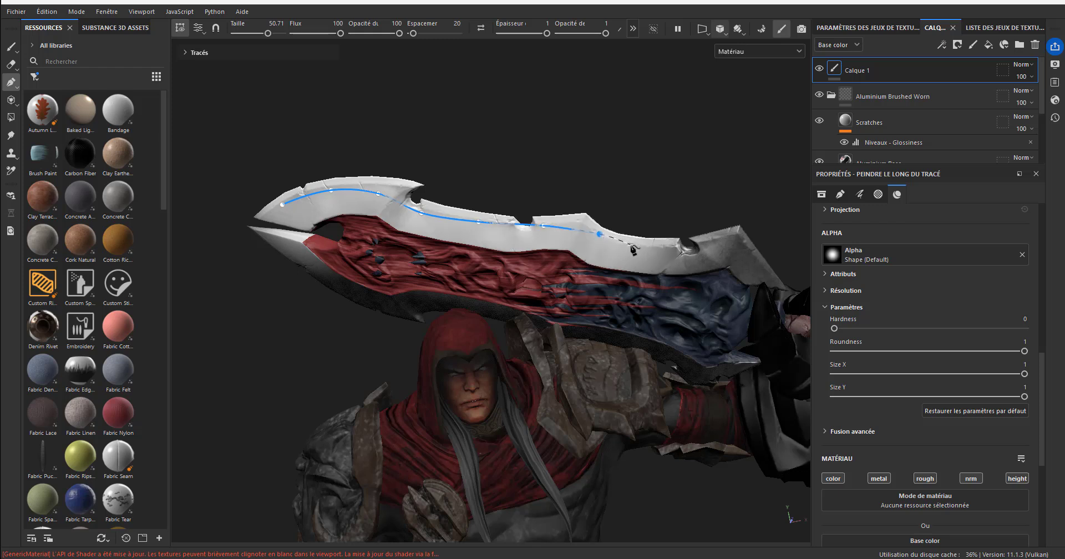
{"action": "left_click", "coordinate": [671, 243]}
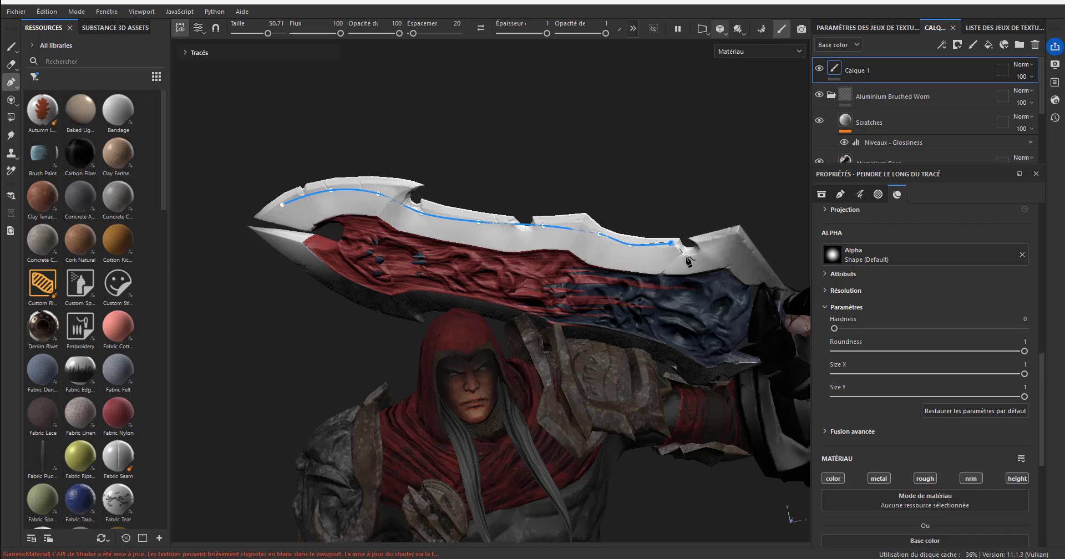
{"action": "left_click", "coordinate": [689, 256]}
{"action": "left_click", "coordinate": [705, 240]}
{"action": "left_click", "coordinate": [736, 231]}
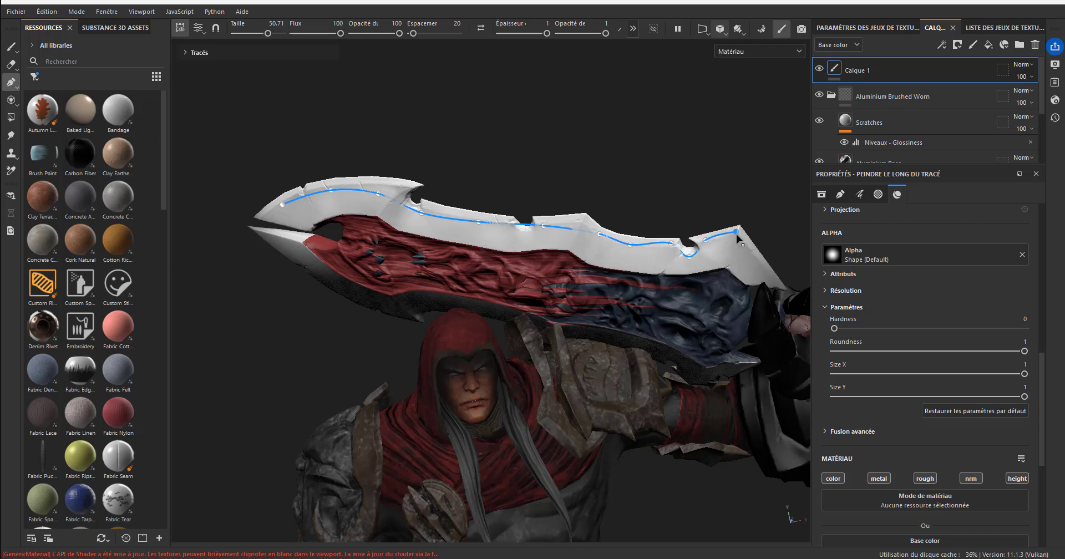
{"action": "left_click", "coordinate": [772, 275]}
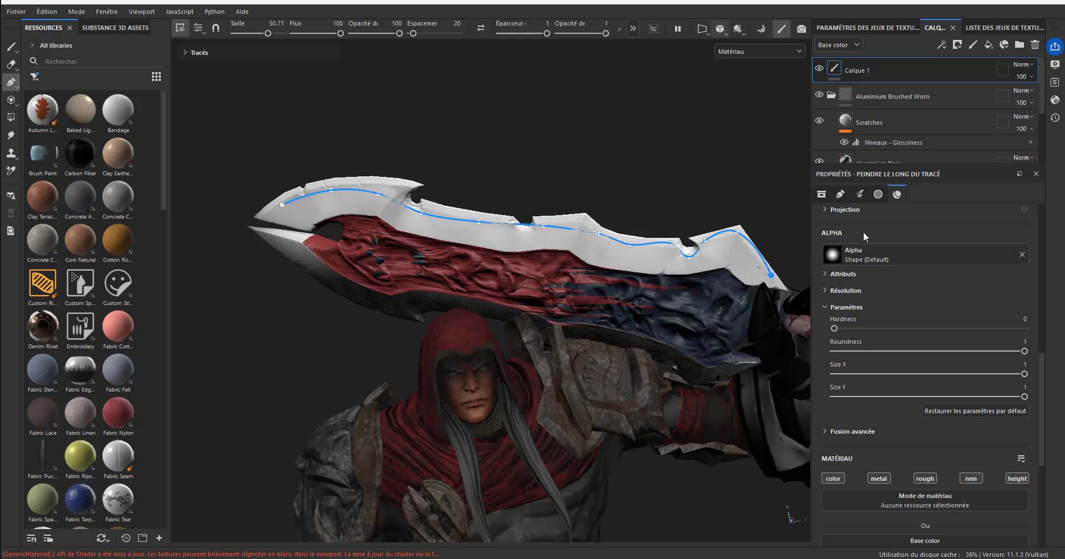
Examine the new path's stroke type, brush, alpha and material properties
{"action": "left_click", "coordinate": [840, 195]}
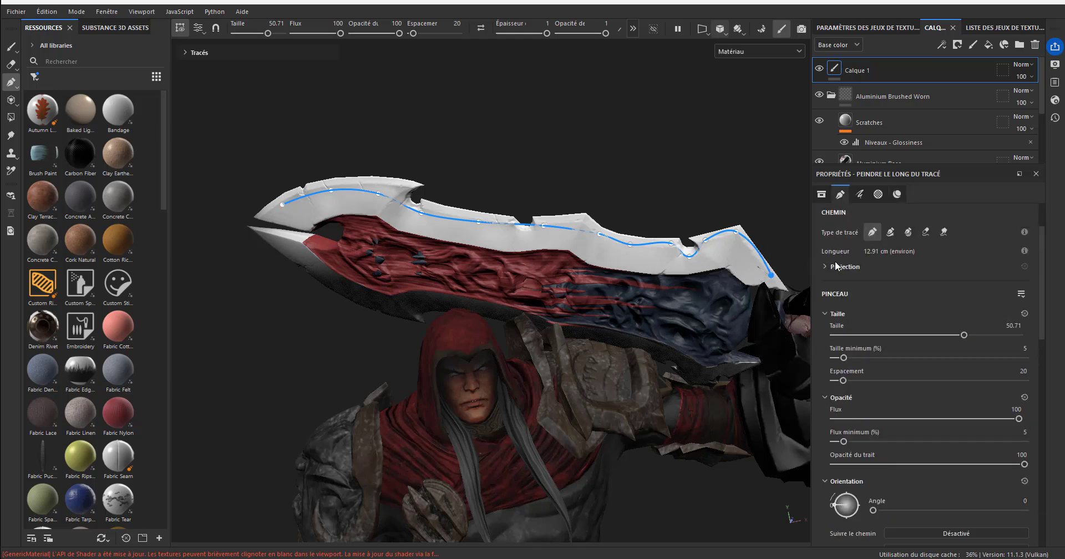
{"action": "scroll", "coordinate": [930, 399], "scroll_direction": "down", "scroll_amount": 7}
{"action": "scroll", "coordinate": [930, 399], "scroll_direction": "down", "scroll_amount": 5}
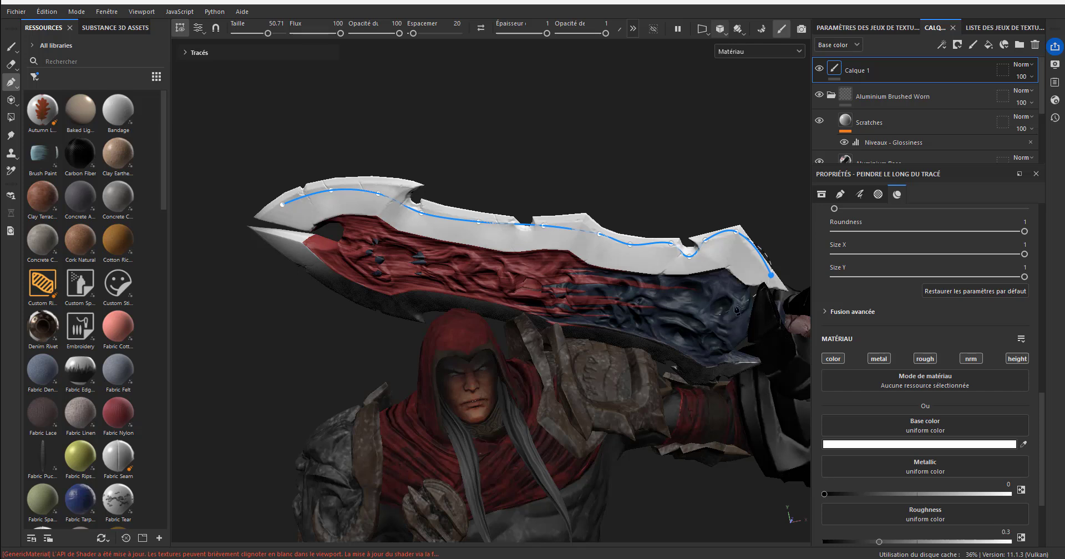
{"action": "right_click", "coordinate": [771, 276]}
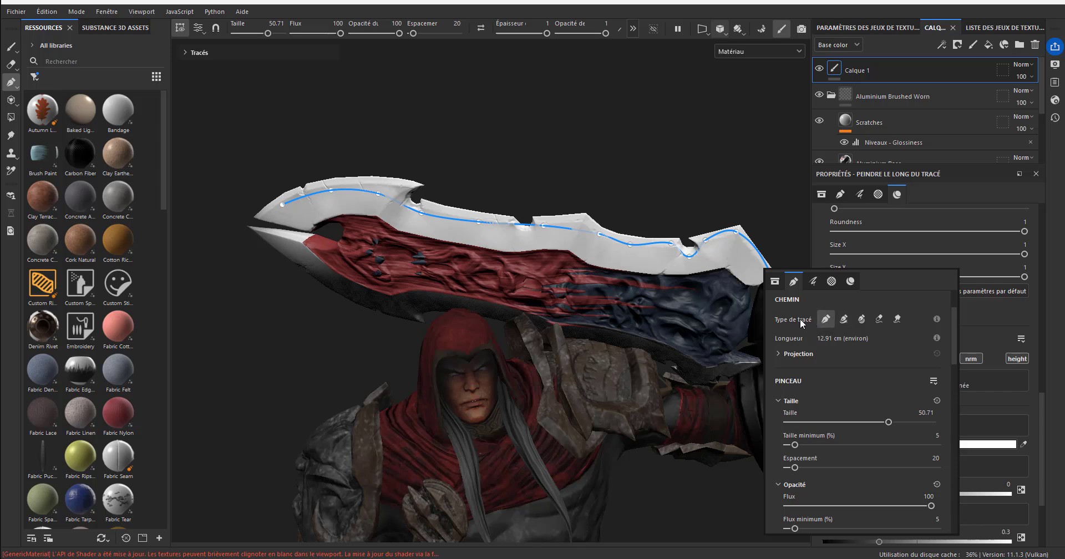
{"action": "scroll", "coordinate": [838, 460], "scroll_direction": "down", "scroll_amount": 2}
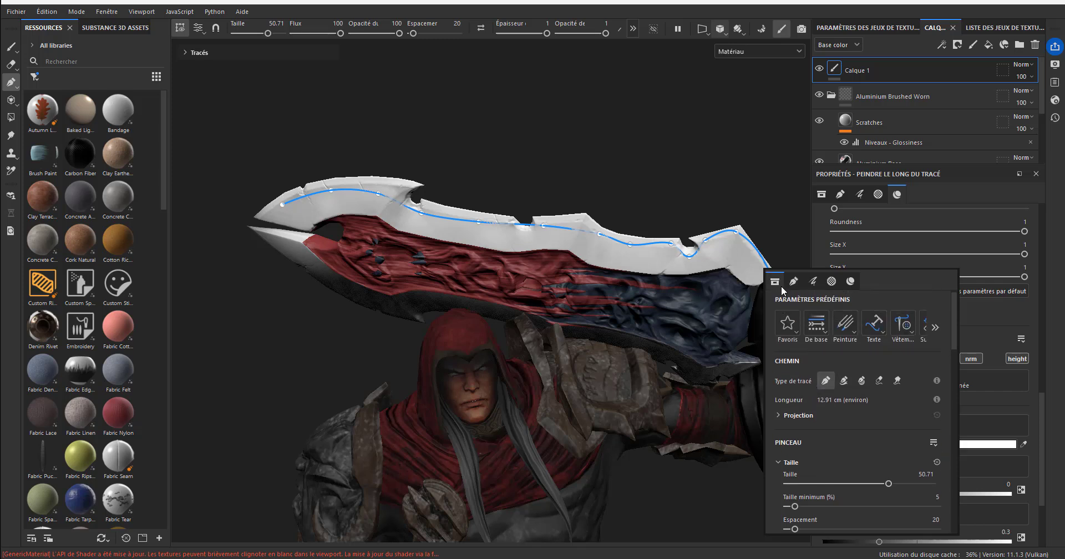
{"action": "scroll", "coordinate": [837, 456], "scroll_direction": "down", "scroll_amount": 6}
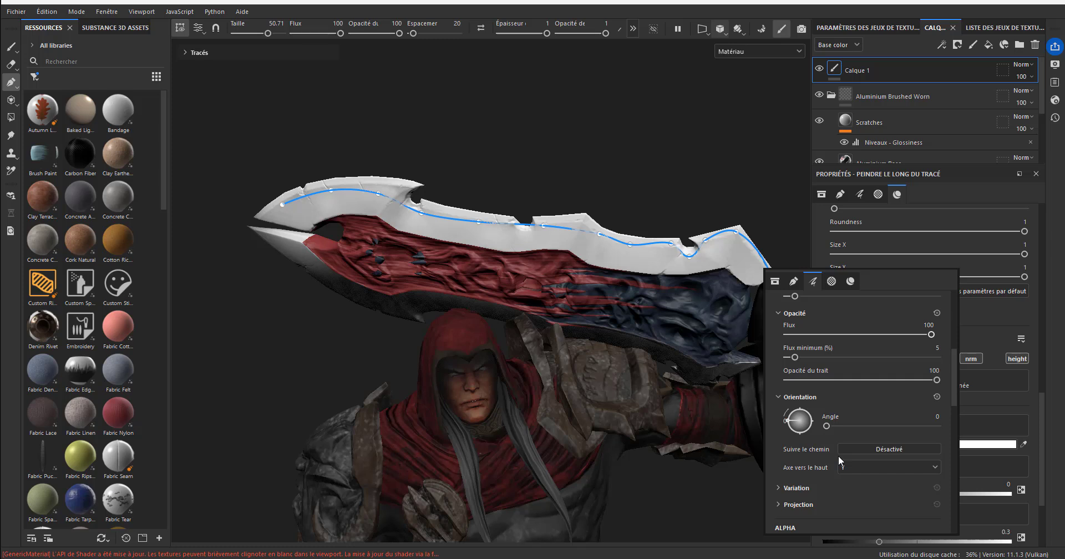
{"action": "scroll", "coordinate": [839, 458], "scroll_direction": "down", "scroll_amount": 3}
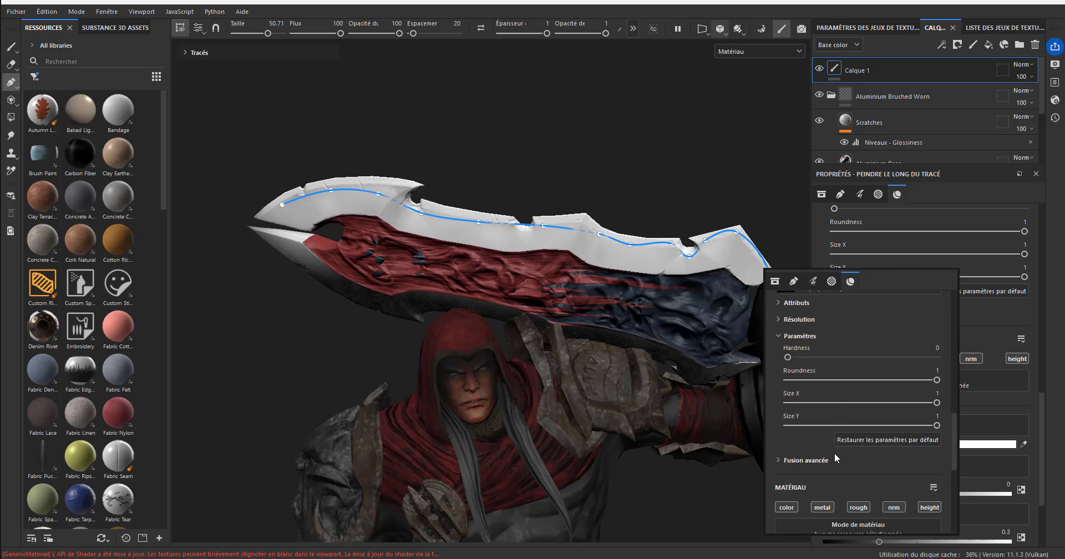
{"action": "scroll", "coordinate": [834, 457], "scroll_direction": "down", "scroll_amount": 4}
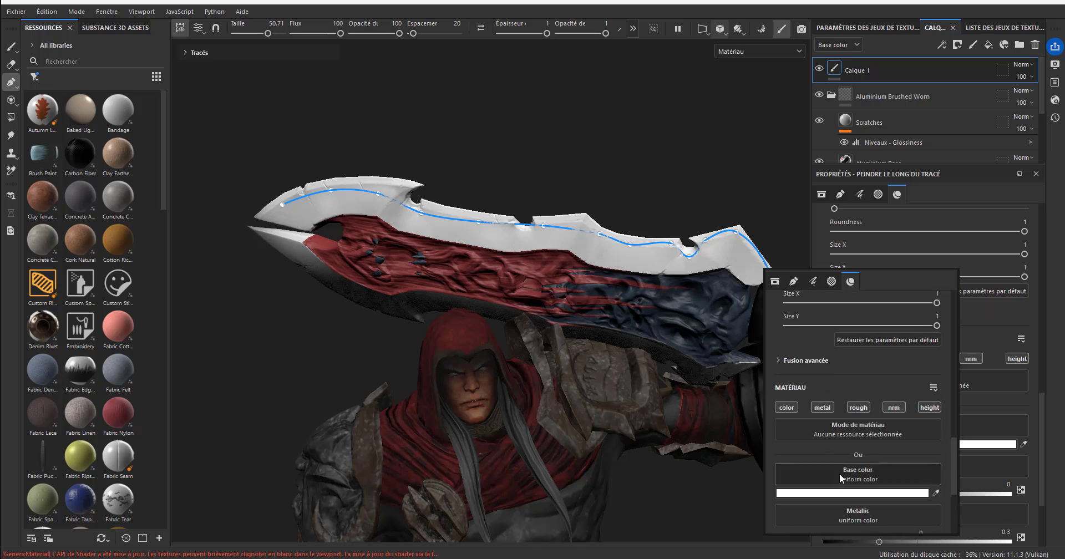
{"action": "scroll", "coordinate": [838, 472], "scroll_direction": "down", "scroll_amount": 2}
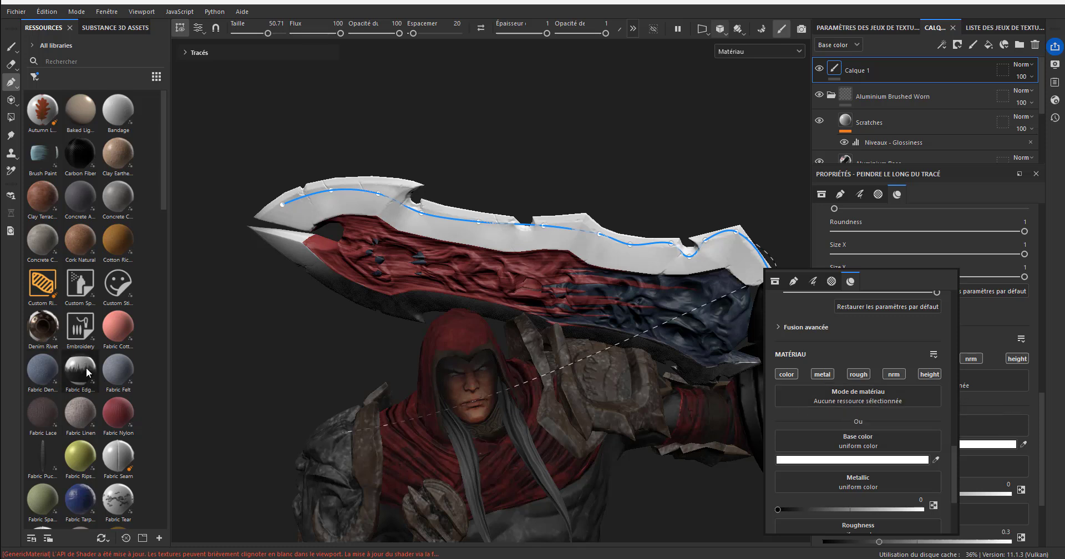
Apply the Fabric Edge Wear resource as the path's material and show its parameters
{"action": "scroll", "coordinate": [85, 370], "scroll_direction": "down", "scroll_amount": 3}
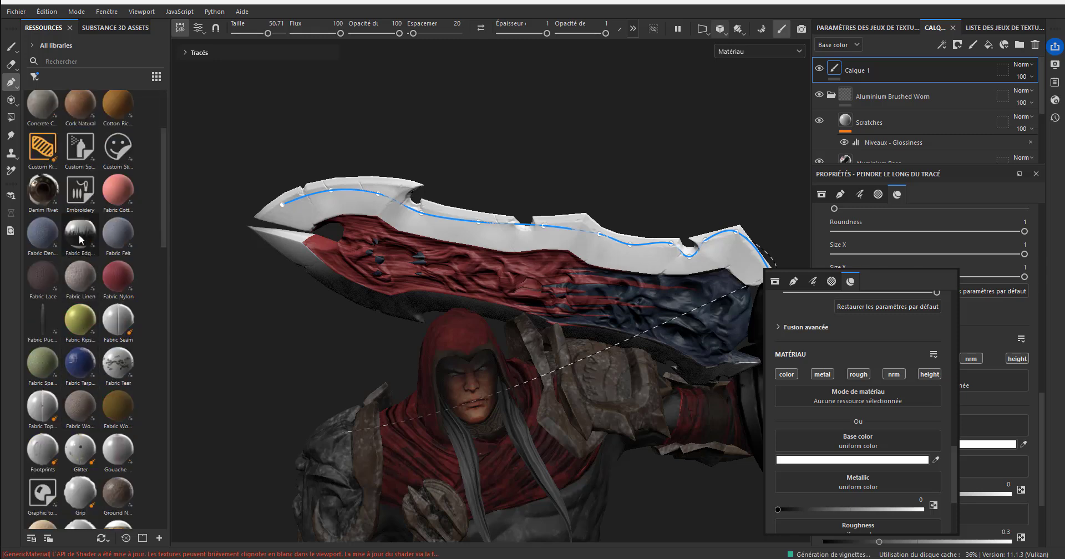
{"action": "left_click_drag", "start_coordinate": [81, 239], "coordinate": [834, 393]}
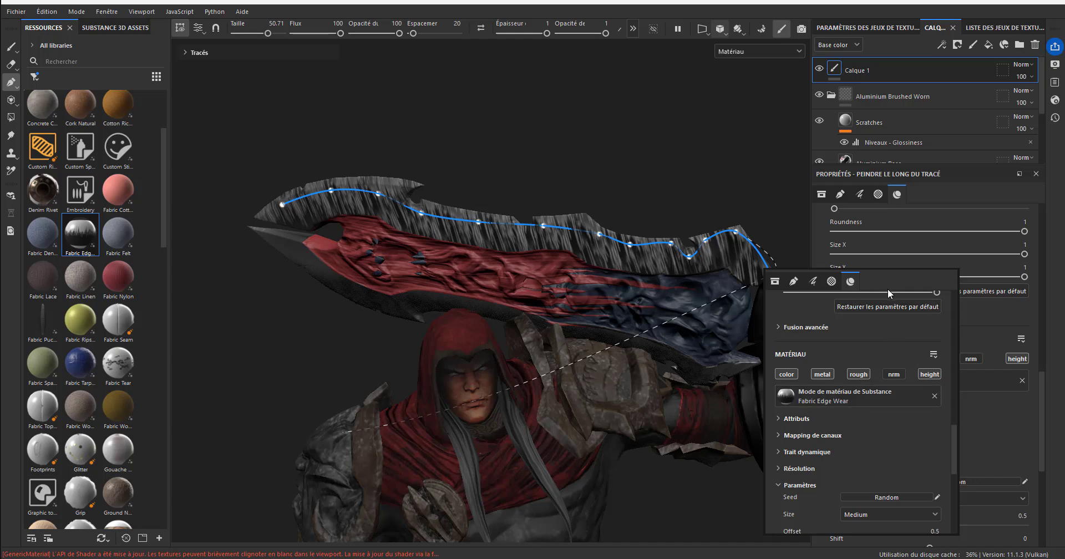
{"action": "scroll", "coordinate": [814, 466], "scroll_direction": "down", "scroll_amount": 5}
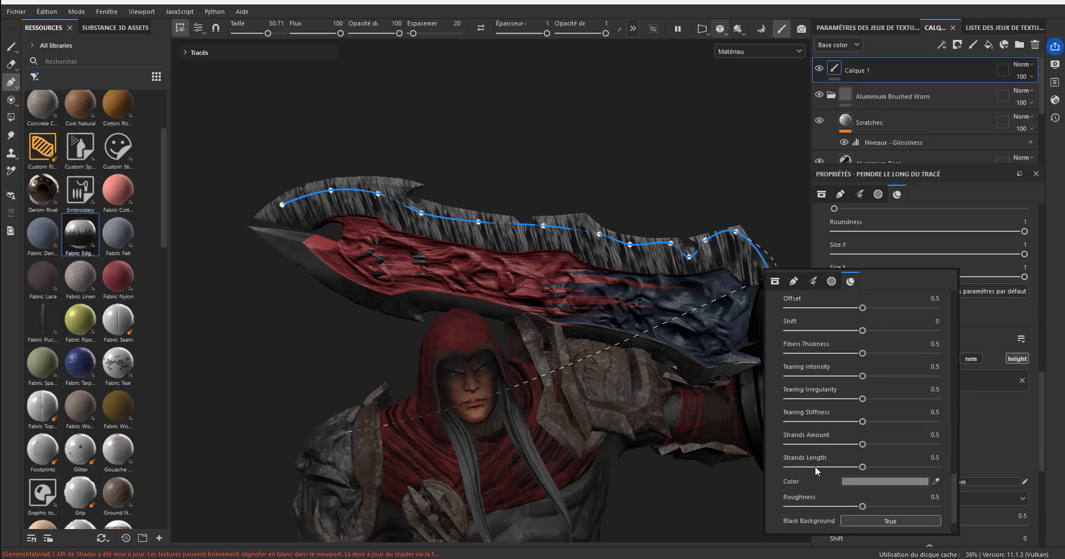
Set the Fabric Edge Wear material's colour to dark red 650101
{"action": "scroll", "coordinate": [814, 466], "scroll_direction": "down", "scroll_amount": 2}
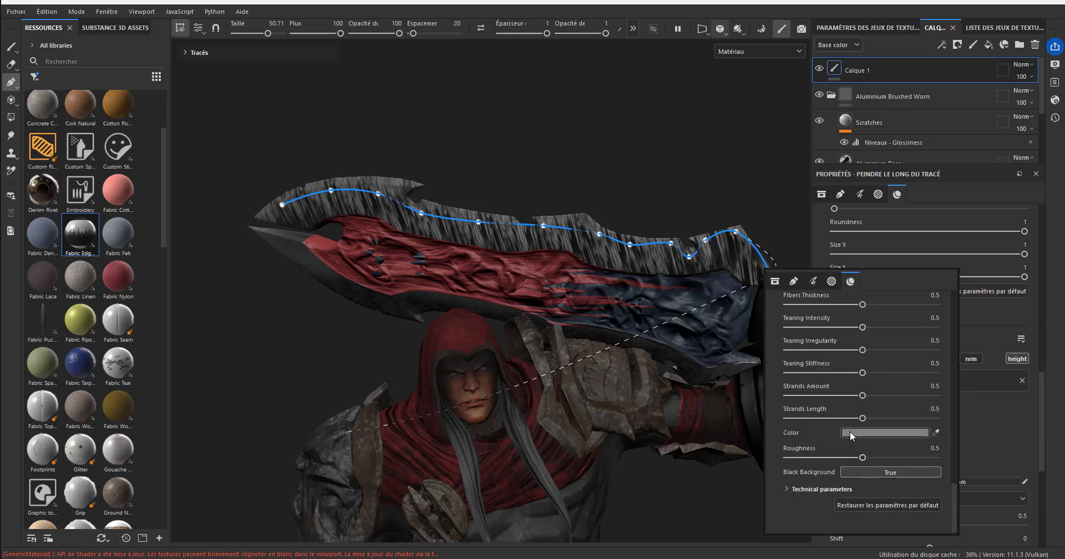
{"action": "left_click", "coordinate": [850, 431]}
{"action": "mouse_move", "coordinate": [942, 345]}
{"action": "left_mouse_down"}
{"action": "mouse_move", "coordinate": [961, 332]}
{"action": "mouse_move", "coordinate": [979, 337]}
{"action": "mouse_move", "coordinate": [978, 356]}
{"action": "mouse_move", "coordinate": [978, 346]}
{"action": "left_mouse_up"}
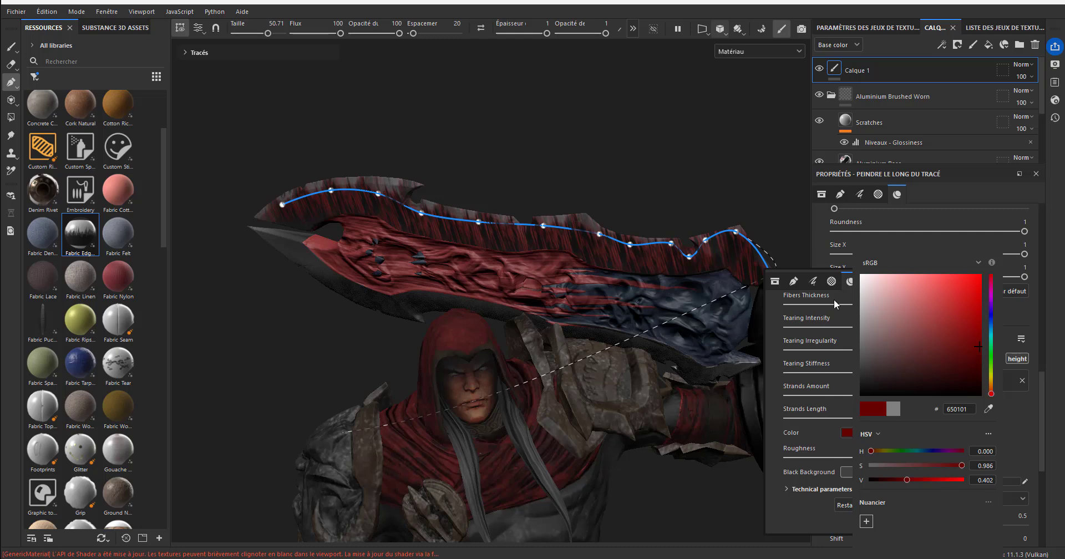
{"action": "left_click", "coordinate": [778, 505]}
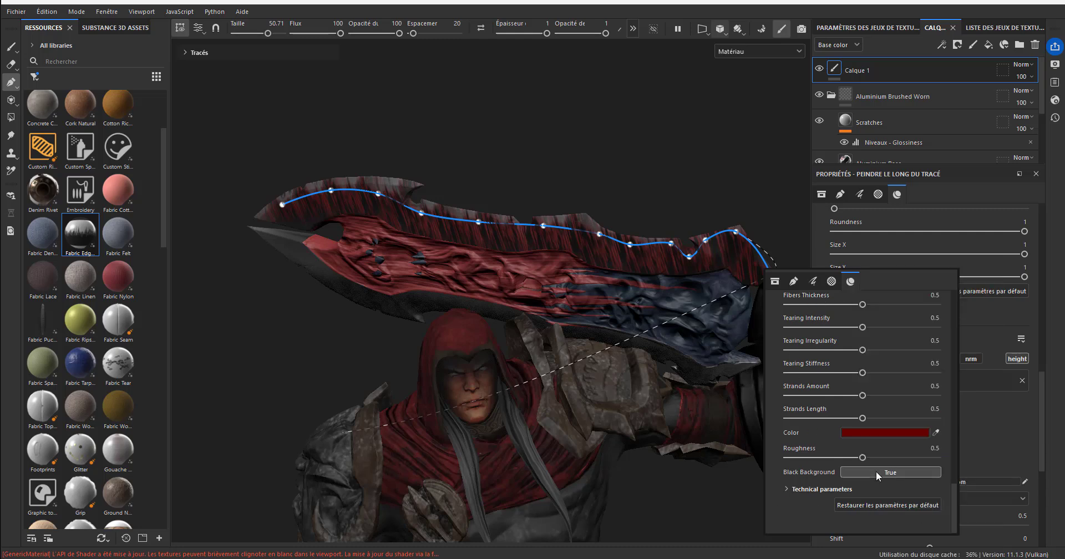
Turn off the material's Black Background option and slightly lower its roughness
{"action": "left_click", "coordinate": [876, 472]}
{"action": "left_click", "coordinate": [876, 472]}
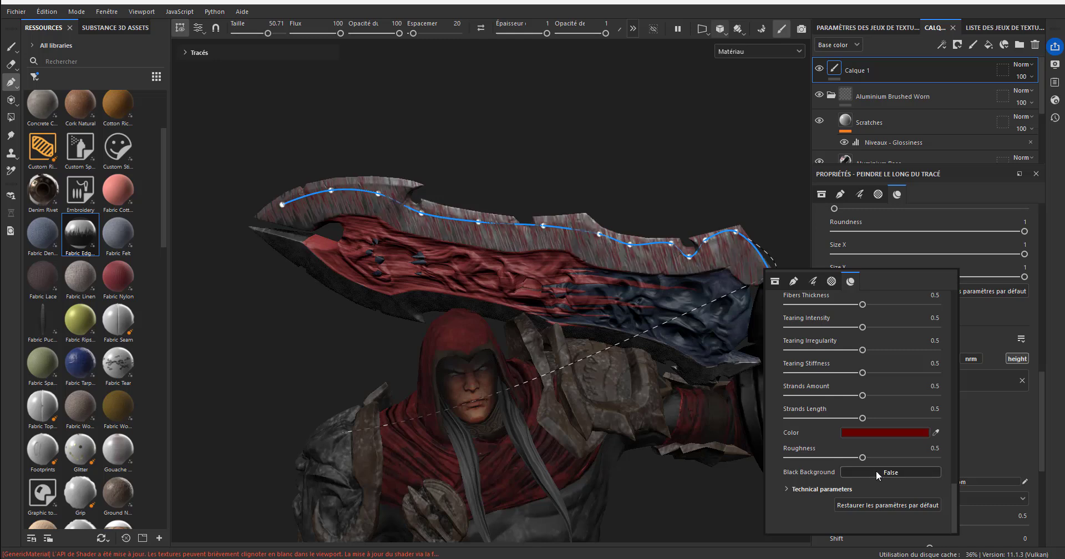
{"action": "mouse_move", "coordinate": [863, 459]}
{"action": "left_mouse_down"}
{"action": "mouse_move", "coordinate": [740, 467]}
{"action": "mouse_move", "coordinate": [861, 458]}
{"action": "mouse_move", "coordinate": [851, 458]}
{"action": "left_mouse_up"}
{"action": "scroll", "coordinate": [854, 415], "scroll_direction": "up", "scroll_amount": 3}
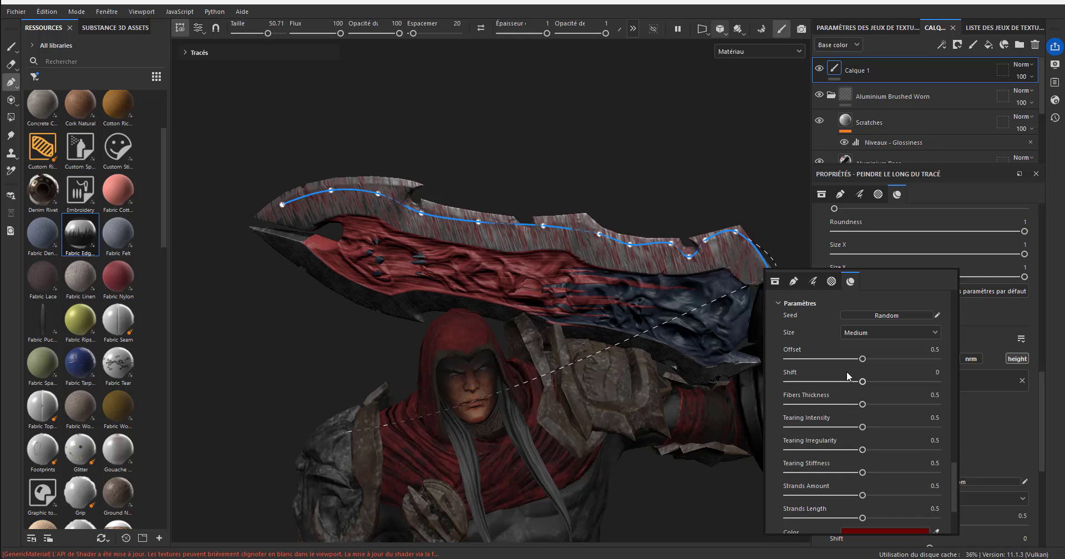
Reduce the path's brush size to 13.01, with a minimum size of 21% and spacing of 83
{"action": "left_click", "coordinate": [776, 283]}
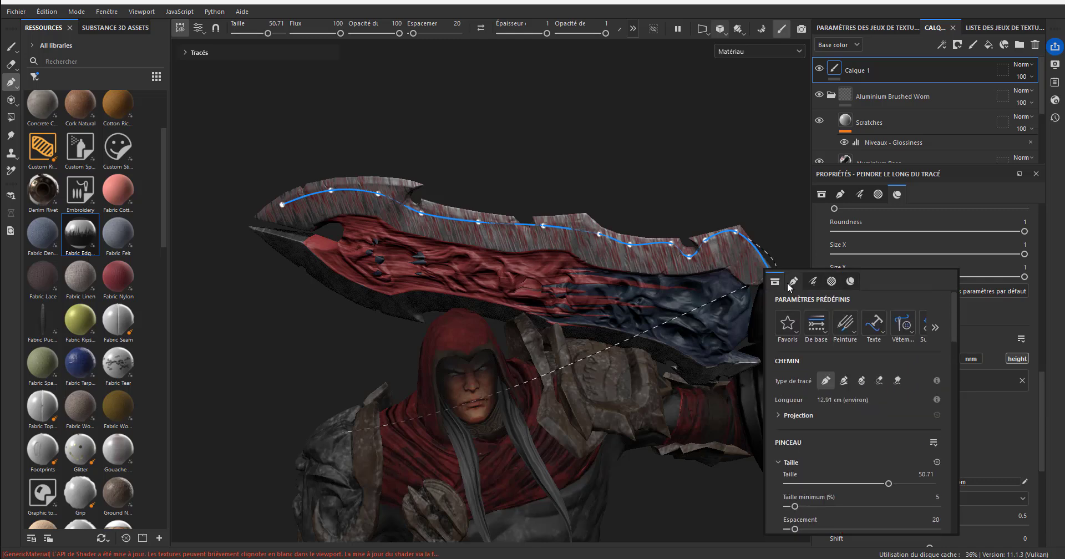
{"action": "left_click", "coordinate": [792, 281]}
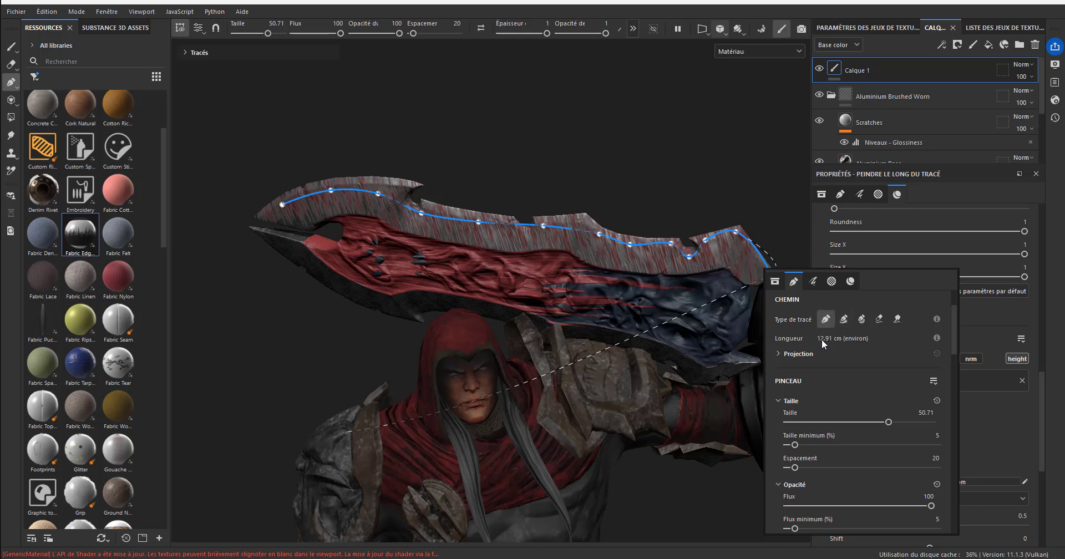
{"action": "scroll", "coordinate": [829, 398], "scroll_direction": "down", "scroll_amount": 1}
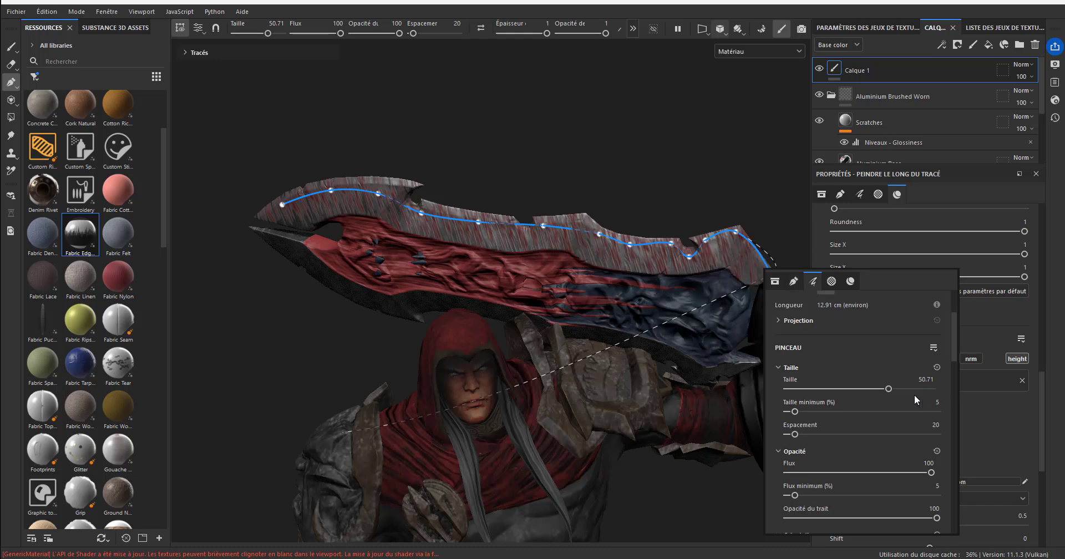
{"action": "mouse_move", "coordinate": [890, 392]}
{"action": "left_mouse_down"}
{"action": "mouse_move", "coordinate": [812, 405]}
{"action": "mouse_move", "coordinate": [836, 405]}
{"action": "left_mouse_up"}
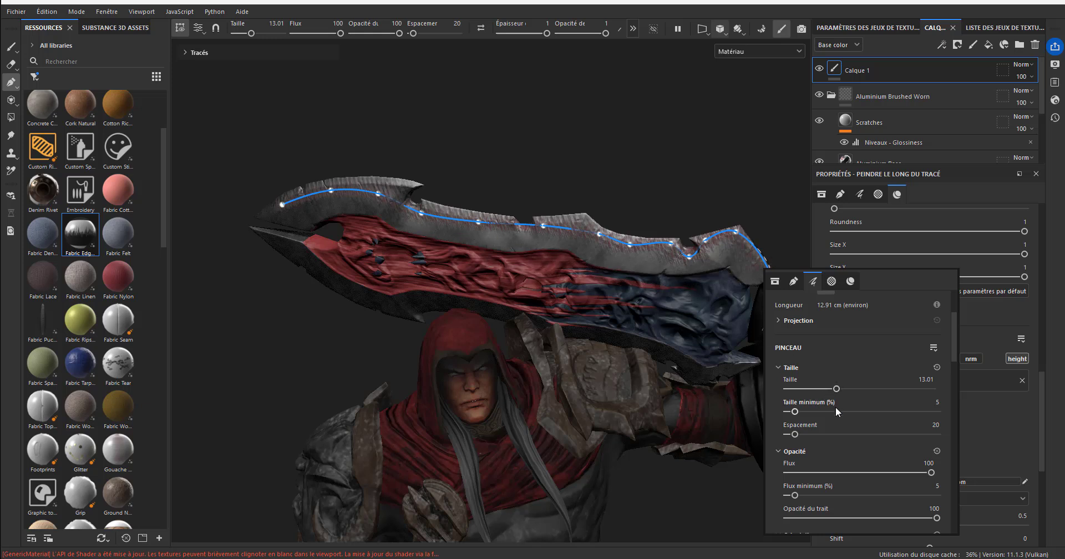
{"action": "left_click_drag", "start_coordinate": [794, 411], "coordinate": [818, 439]}
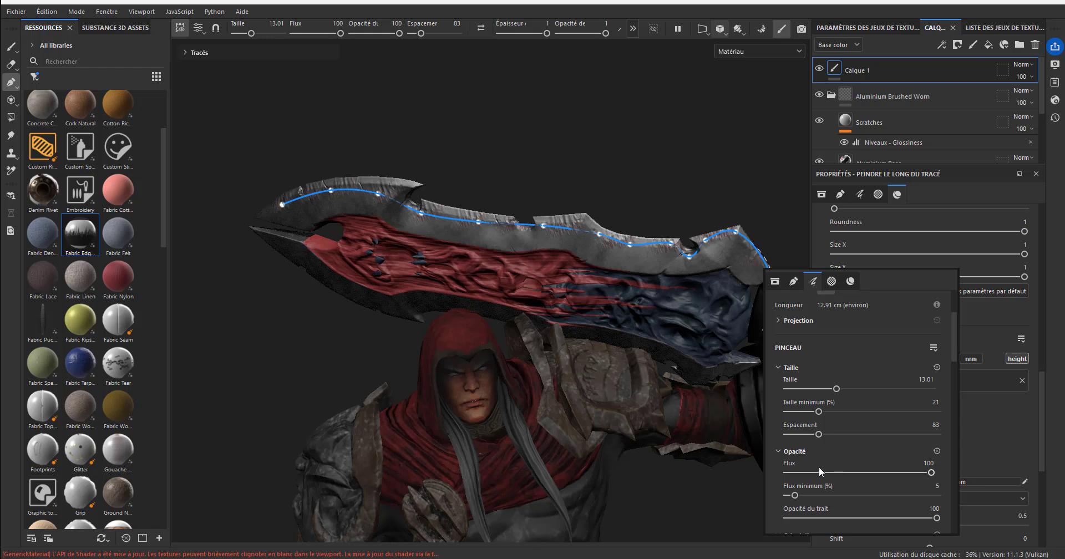
Set the path brush's minimum flow to 28% and its stroke opacity to 64
{"action": "scroll", "coordinate": [829, 481], "scroll_direction": "down", "scroll_amount": 1}
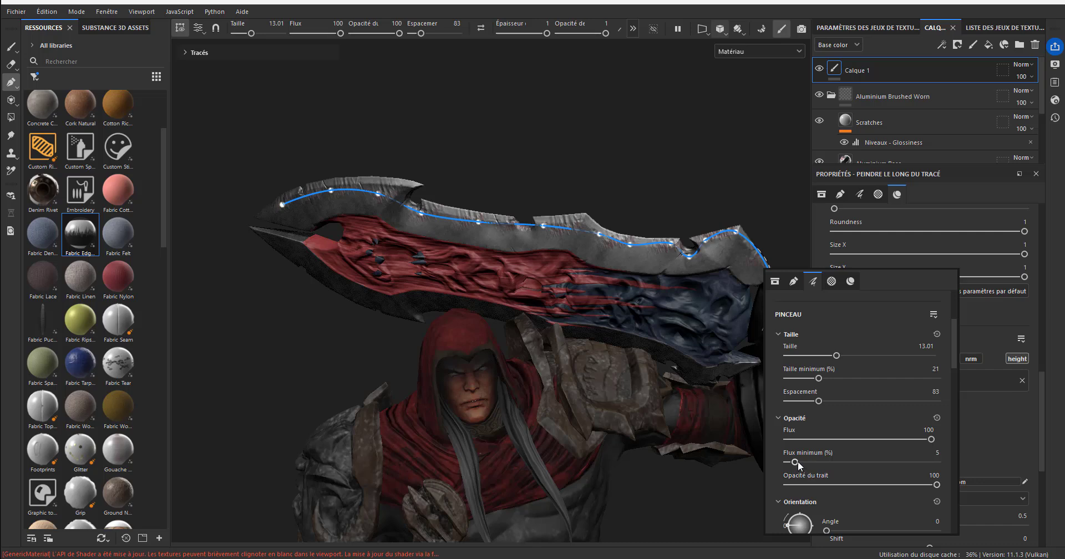
{"action": "scroll", "coordinate": [820, 488], "scroll_direction": "down", "scroll_amount": 1}
{"action": "scroll", "coordinate": [829, 474], "scroll_direction": "down", "scroll_amount": 3}
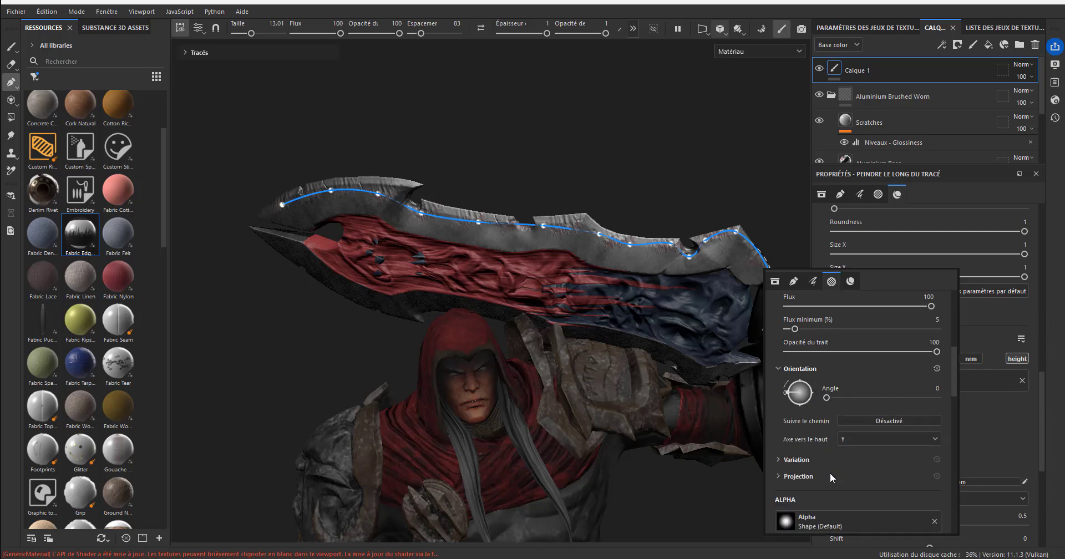
{"action": "left_click", "coordinate": [793, 281]}
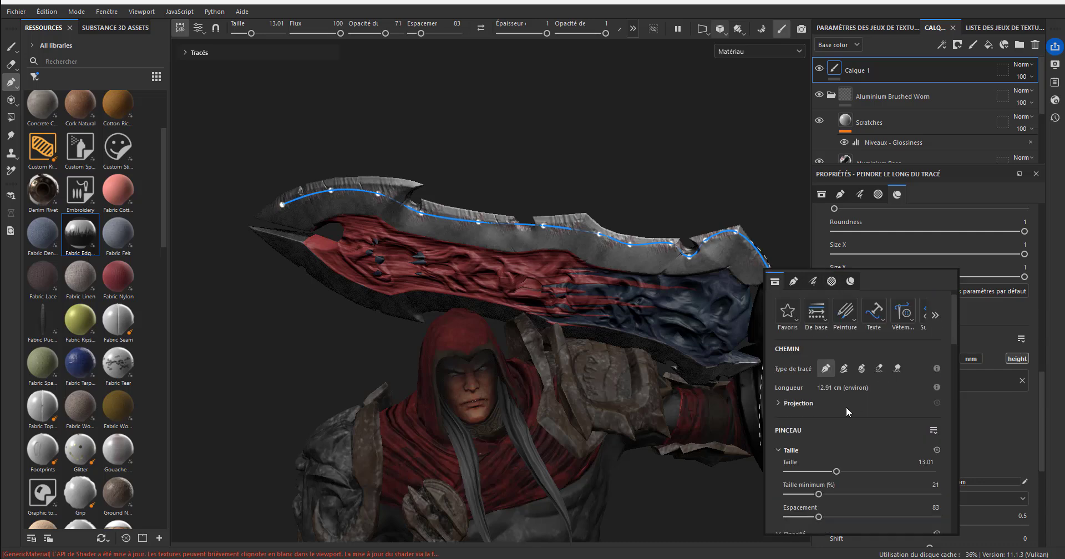
{"action": "left_click", "coordinate": [793, 280]}
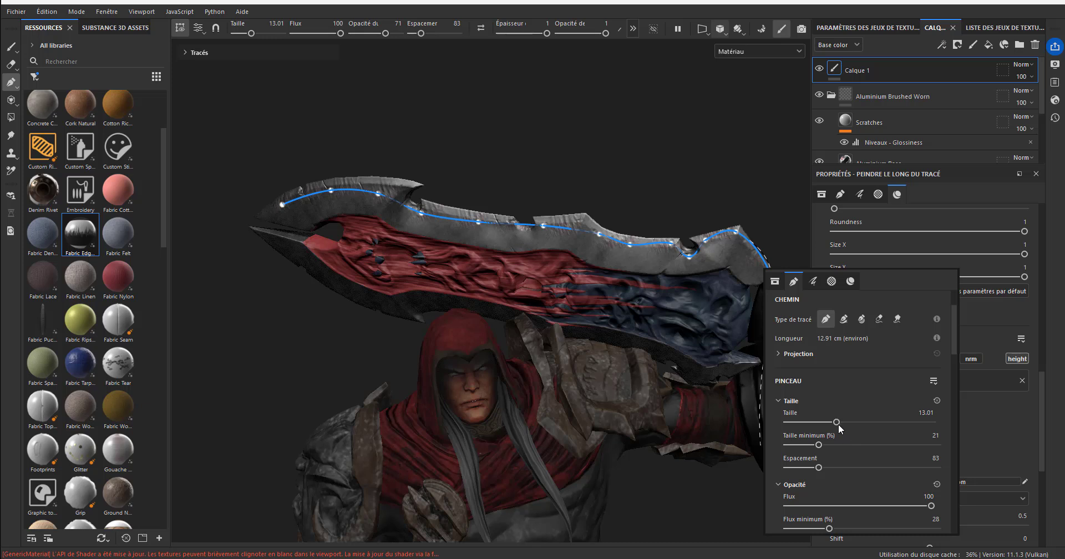
{"action": "scroll", "coordinate": [838, 459], "scroll_direction": "down", "scroll_amount": 2}
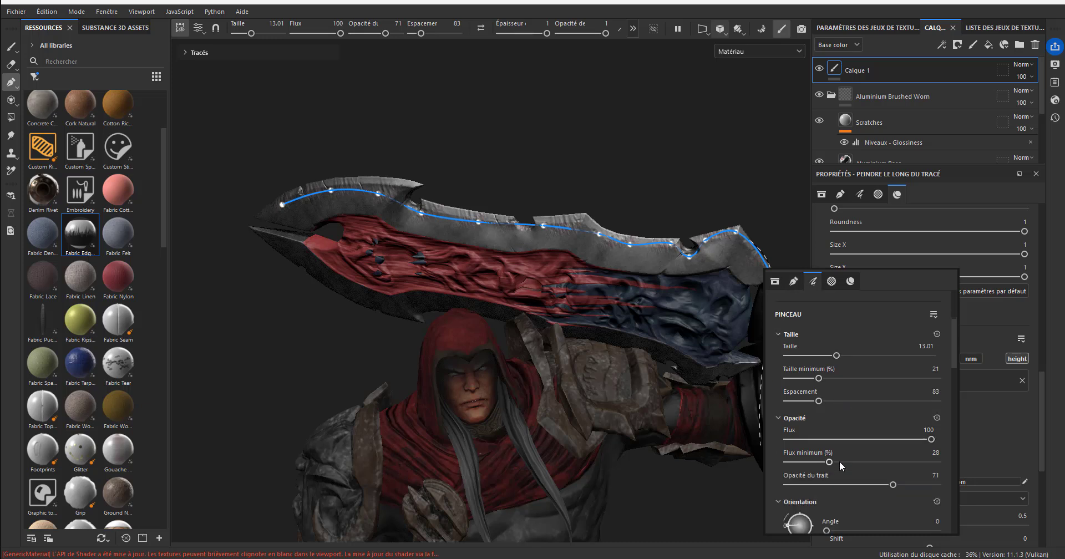
{"action": "scroll", "coordinate": [840, 461], "scroll_direction": "down", "scroll_amount": 1}
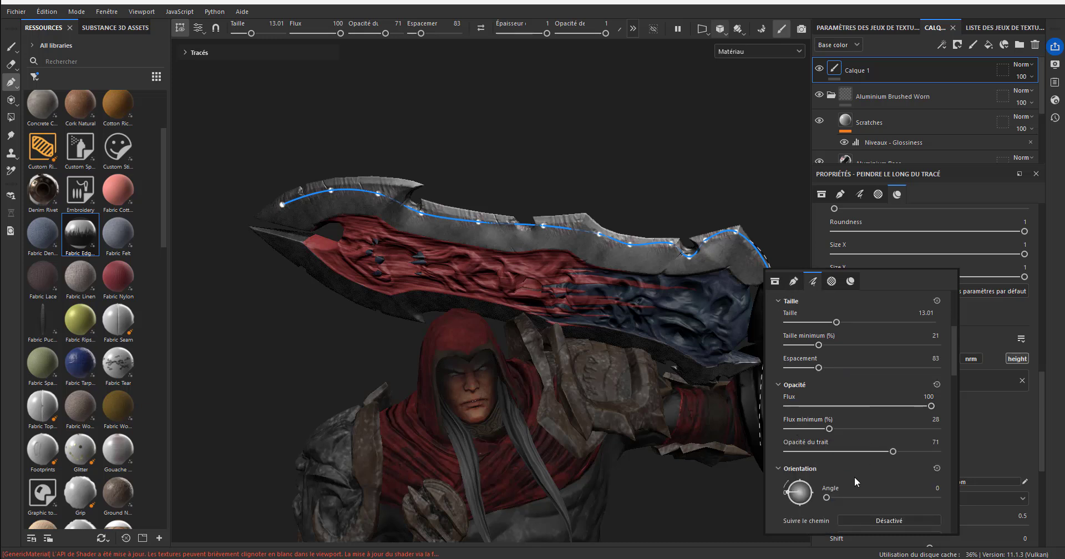
{"action": "mouse_move", "coordinate": [848, 452]}
{"action": "left_mouse_down"}
{"action": "mouse_move", "coordinate": [789, 453]}
{"action": "mouse_move", "coordinate": [861, 456]}
{"action": "left_mouse_up"}
{"action": "scroll", "coordinate": [859, 462], "scroll_direction": "down", "scroll_amount": 1}
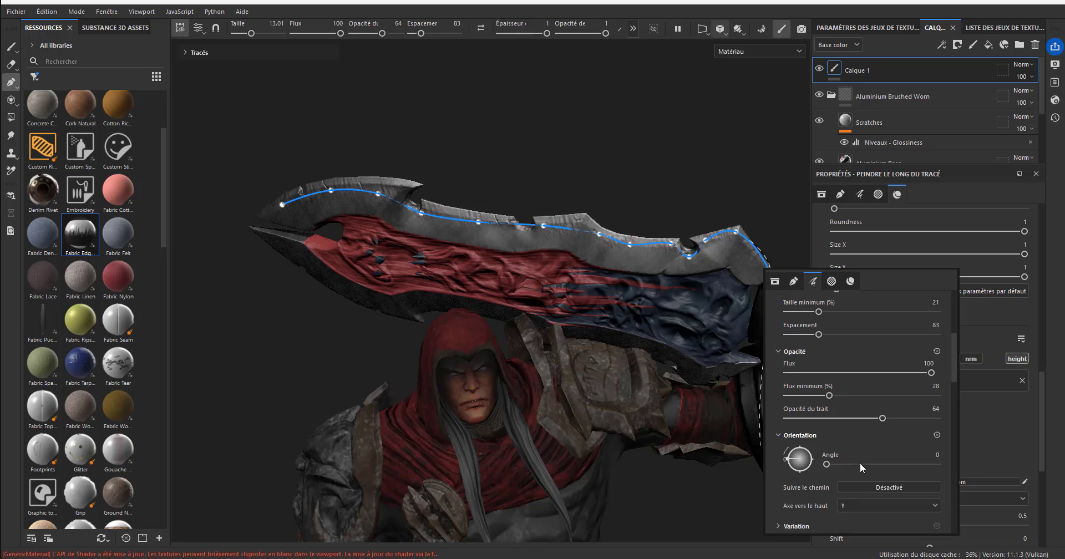
Set the brush angle to 336 and add variation to its size, flow, angle and position
{"action": "mouse_move", "coordinate": [788, 459]}
{"action": "left_mouse_down"}
{"action": "mouse_move", "coordinate": [801, 447]}
{"action": "mouse_move", "coordinate": [810, 460]}
{"action": "mouse_move", "coordinate": [782, 443]}
{"action": "mouse_move", "coordinate": [770, 474]}
{"action": "left_mouse_up"}
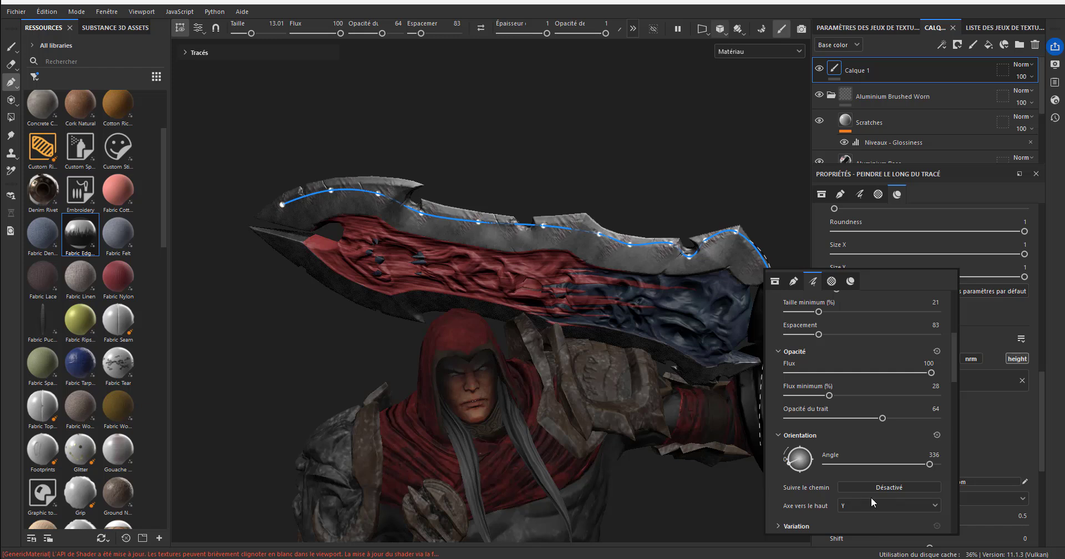
{"action": "scroll", "coordinate": [863, 497], "scroll_direction": "down", "scroll_amount": 3}
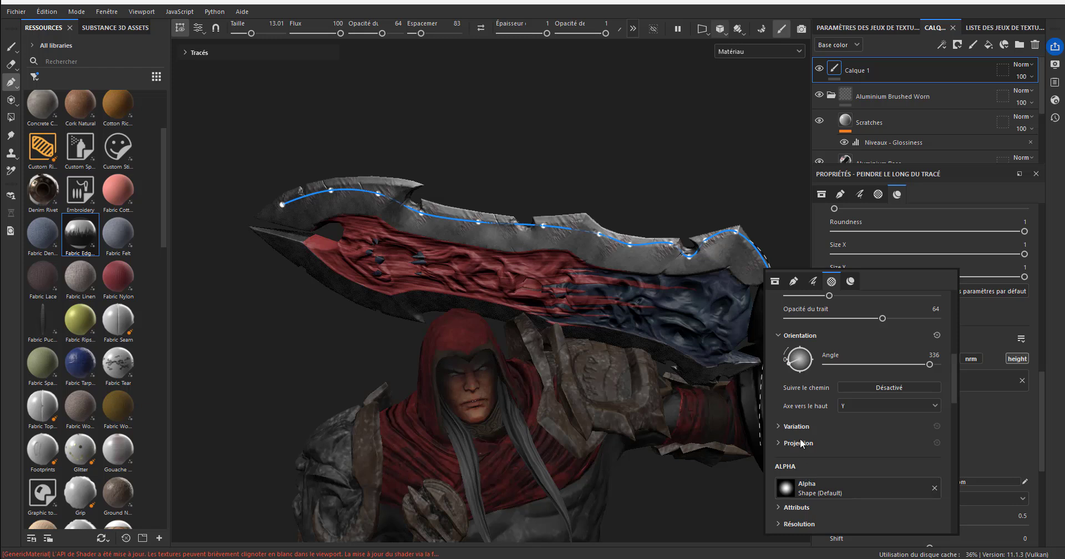
{"action": "left_click", "coordinate": [777, 426]}
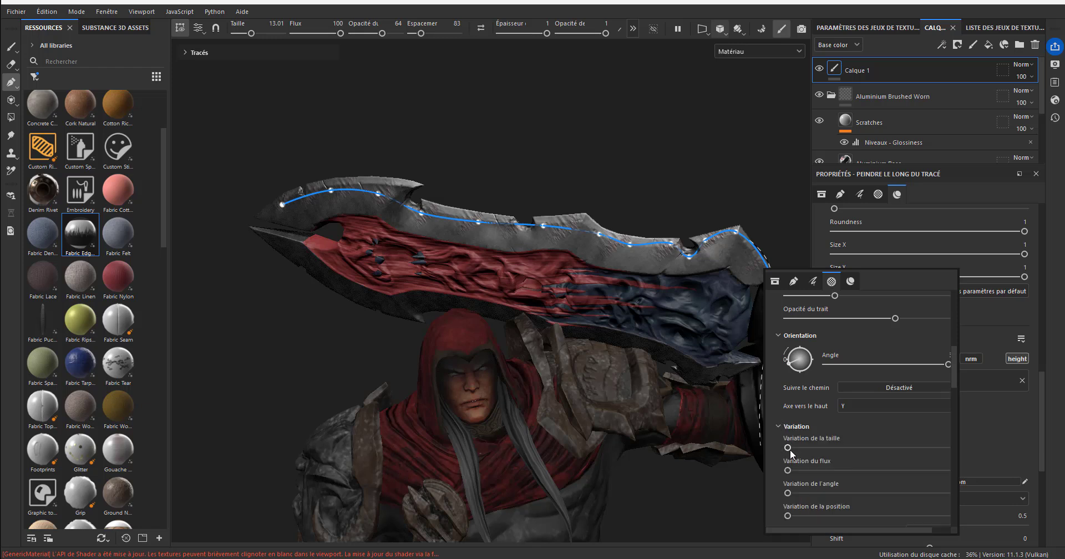
{"action": "left_click_drag", "start_coordinate": [790, 448], "coordinate": [881, 493]}
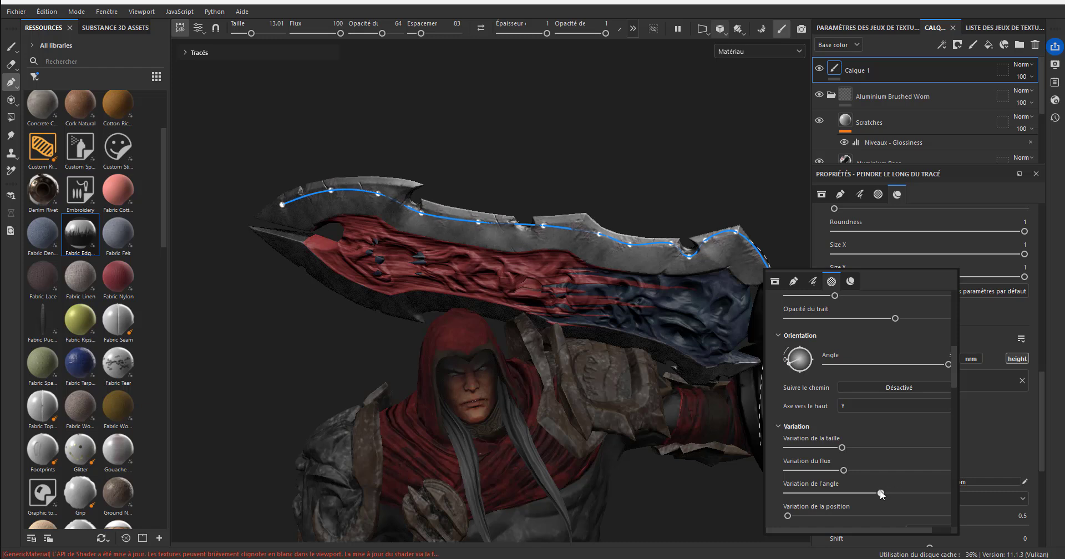
{"action": "scroll", "coordinate": [870, 459], "scroll_direction": "down", "scroll_amount": 2}
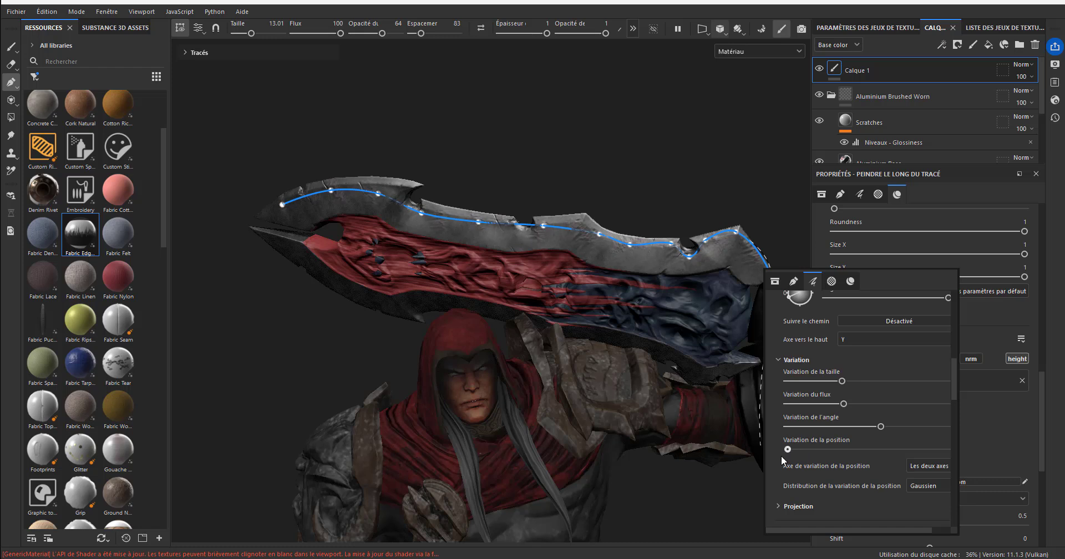
{"action": "left_click_drag", "start_coordinate": [788, 449], "coordinate": [818, 454]}
Adjust the Fabric Edge Wear material by slightly lowering Tearing Intensity and raising Strands Amount
{"action": "scroll", "coordinate": [874, 390], "scroll_direction": "down", "scroll_amount": 5}
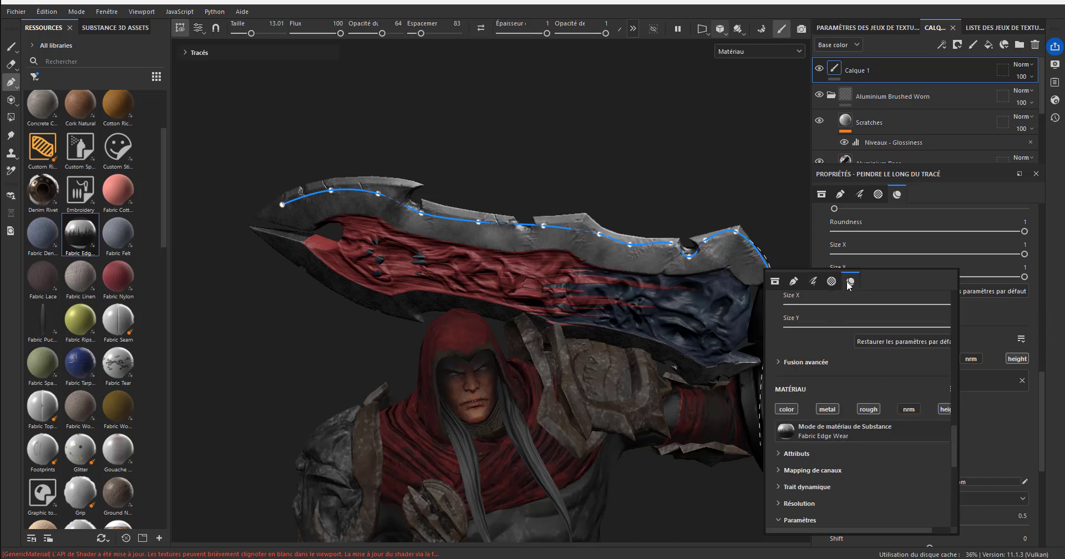
{"action": "scroll", "coordinate": [813, 392], "scroll_direction": "down", "scroll_amount": 3}
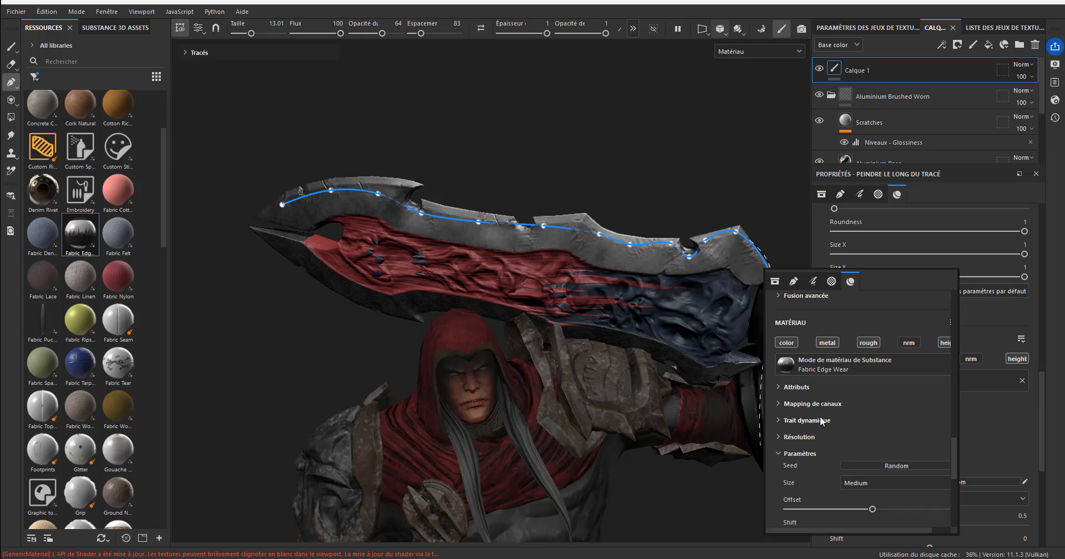
{"action": "scroll", "coordinate": [821, 421], "scroll_direction": "down", "scroll_amount": 3}
{"action": "scroll", "coordinate": [821, 421], "scroll_direction": "down", "scroll_amount": 3}
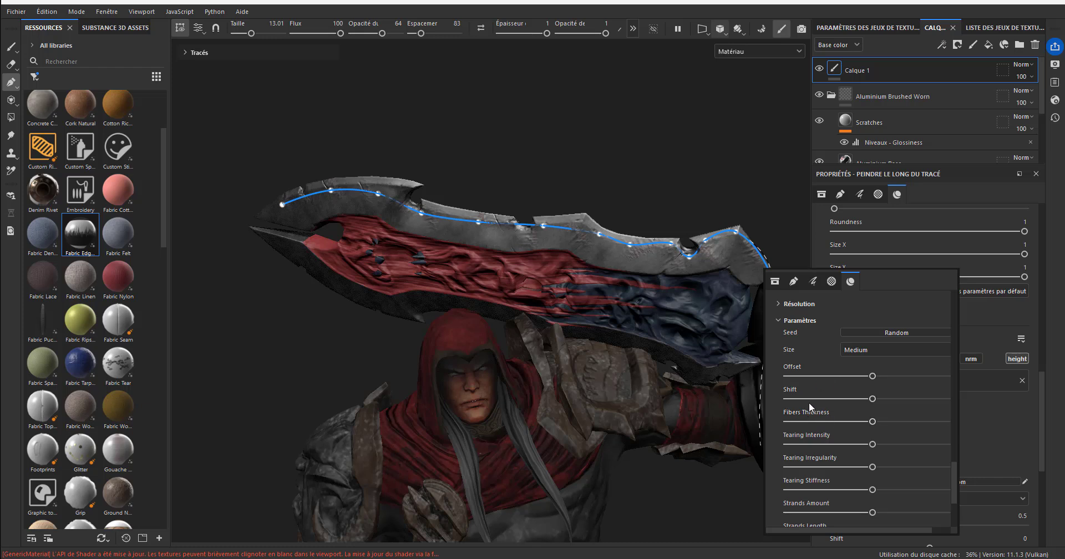
{"action": "left_click_drag", "start_coordinate": [871, 421], "coordinate": [864, 451]}
{"action": "scroll", "coordinate": [811, 482], "scroll_direction": "down", "scroll_amount": 3}
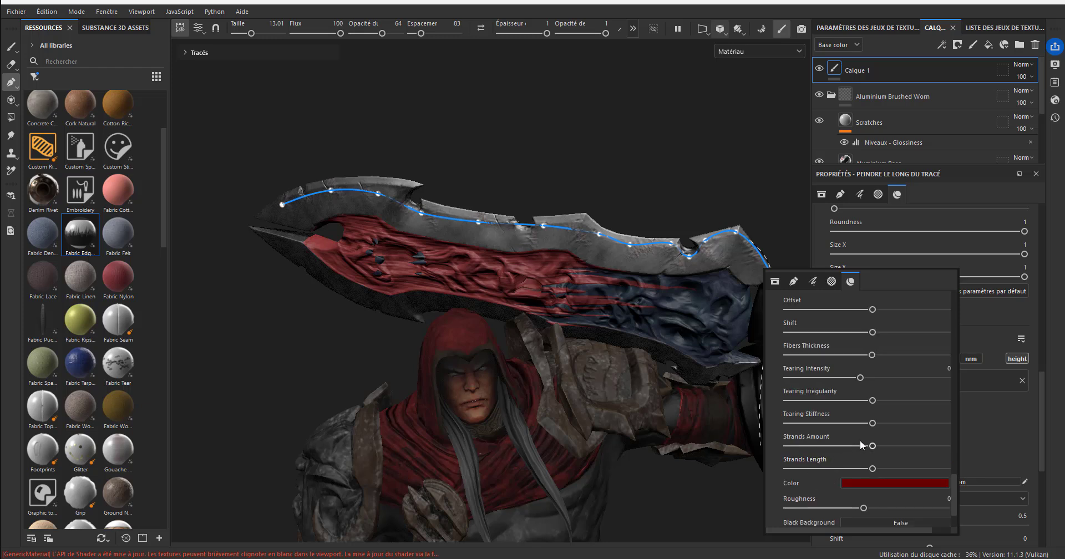
{"action": "left_click", "coordinate": [926, 447]}
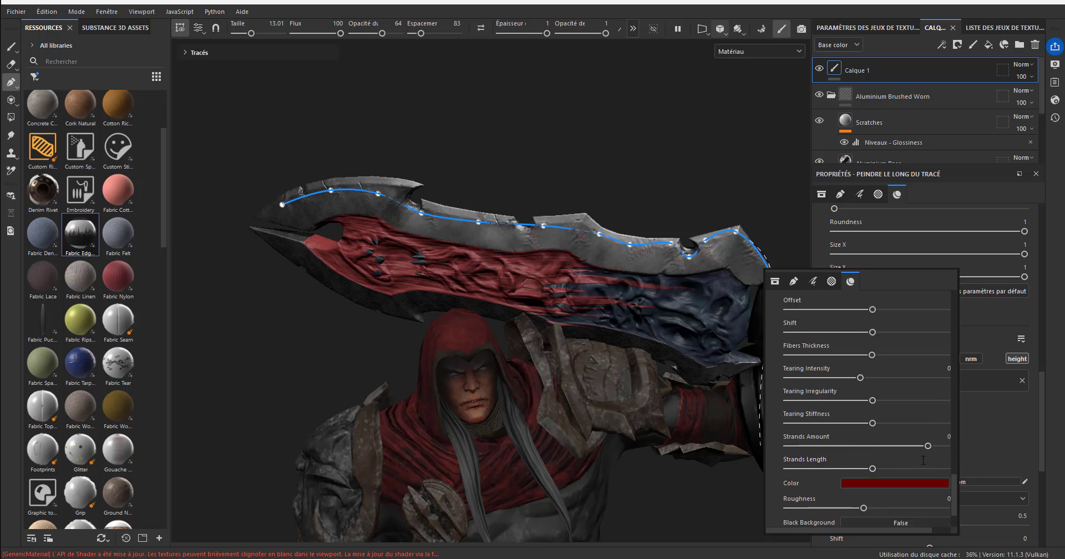
Choose a different dark red as the Fabric Edge Wear material's colour
{"action": "left_click", "coordinate": [873, 484]}
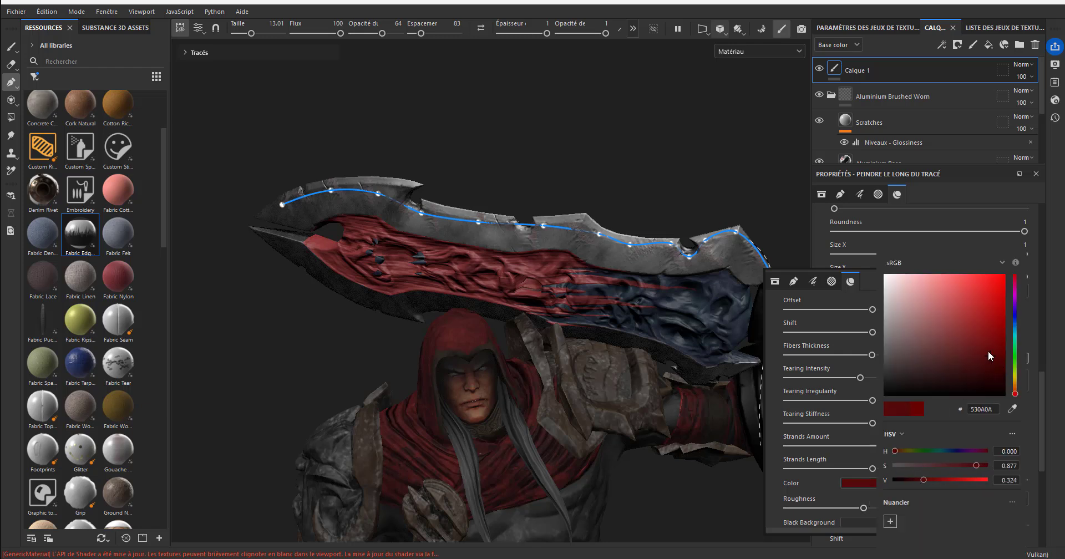
{"action": "mouse_move", "coordinate": [989, 368]}
{"action": "left_mouse_down"}
{"action": "mouse_move", "coordinate": [980, 348]}
{"action": "mouse_move", "coordinate": [993, 354]}
{"action": "left_mouse_up"}
{"action": "left_click", "coordinate": [868, 284]}
{"action": "scroll", "coordinate": [788, 387], "scroll_direction": "up", "scroll_amount": 10}
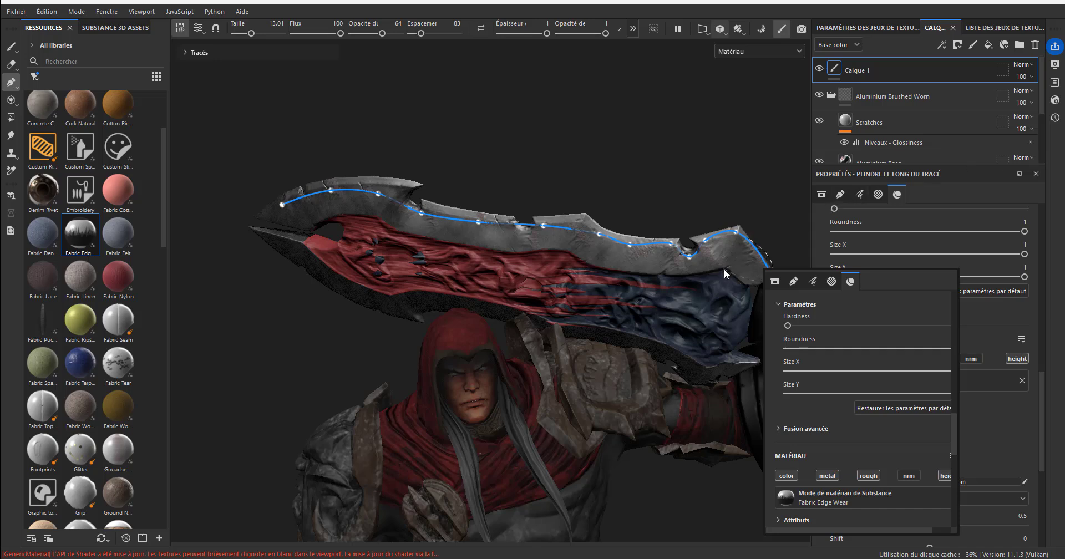
Reposition the path's points so the curve follows the notched upper edge of the blade more closely
{"action": "left_click", "coordinate": [735, 232]}
{"action": "mouse_move", "coordinate": [736, 233]}
{"action": "left_mouse_down"}
{"action": "mouse_move", "coordinate": [735, 245]}
{"action": "mouse_move", "coordinate": [707, 239]}
{"action": "mouse_move", "coordinate": [688, 259]}
{"action": "mouse_move", "coordinate": [617, 245]}
{"action": "mouse_move", "coordinate": [584, 221]}
{"action": "mouse_move", "coordinate": [608, 234]}
{"action": "left_mouse_up"}
{"action": "left_click", "coordinate": [649, 243]}
{"action": "left_click", "coordinate": [649, 243]}
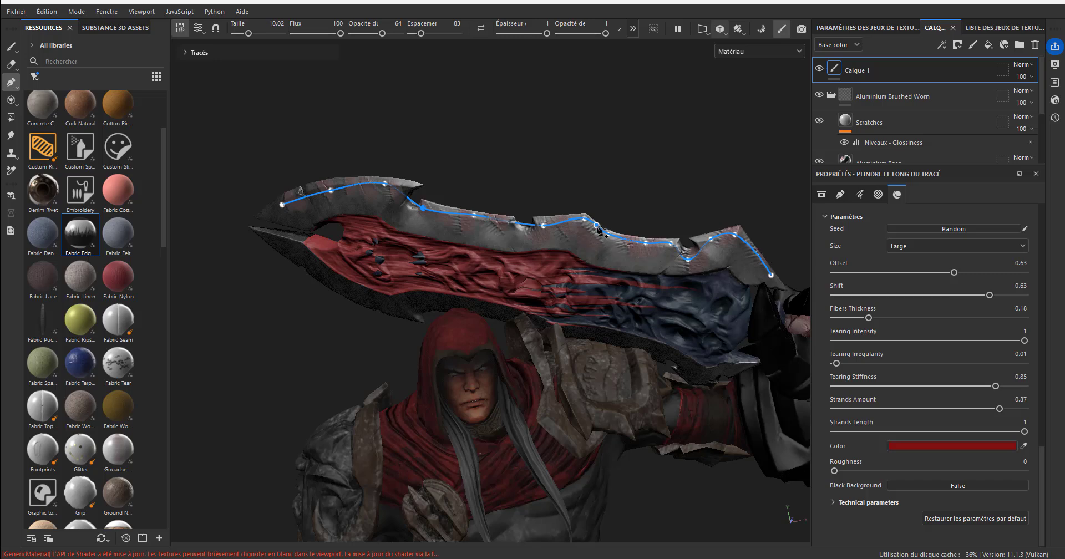
Apply the basic preset Gradient Colored Smooth to the path along the blade
{"action": "right_click", "coordinate": [595, 224]}
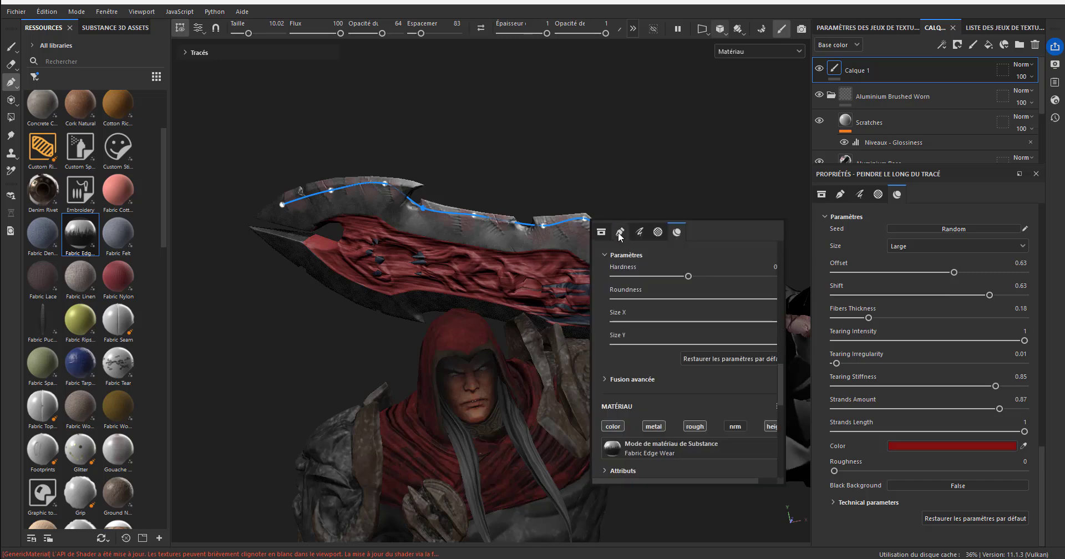
{"action": "left_click", "coordinate": [620, 233]}
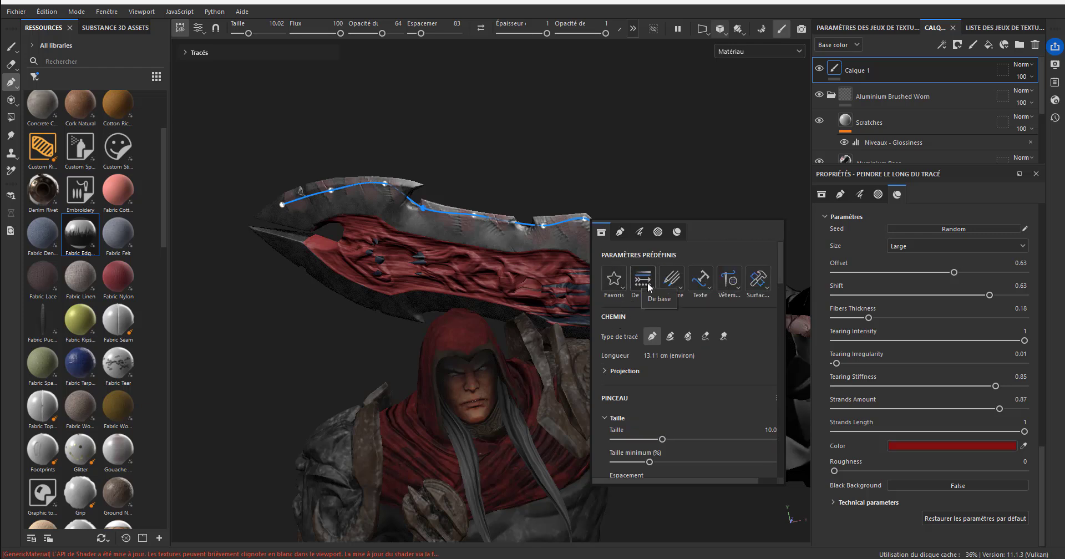
{"action": "left_click", "coordinate": [643, 280]}
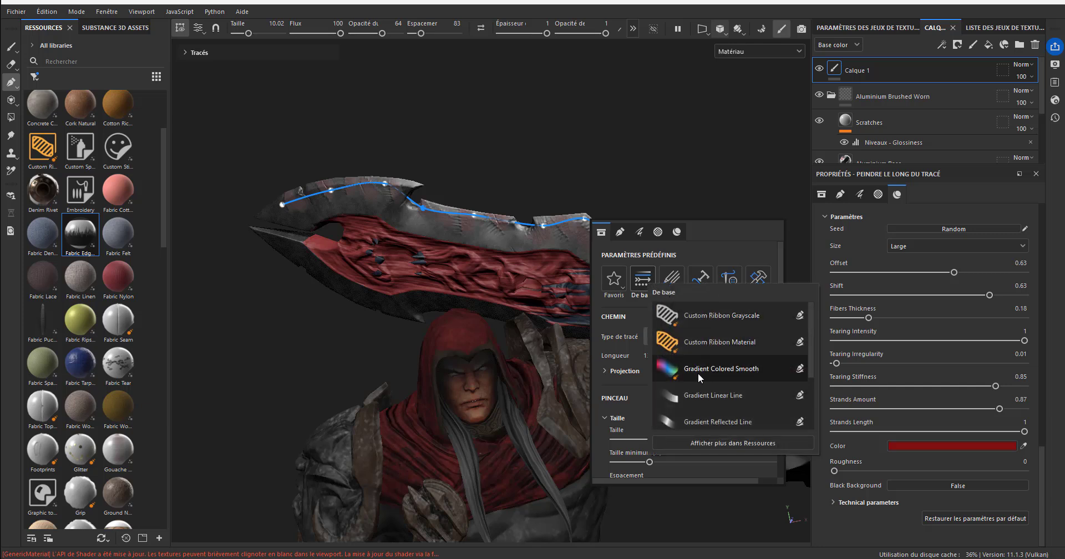
{"action": "left_click", "coordinate": [712, 368]}
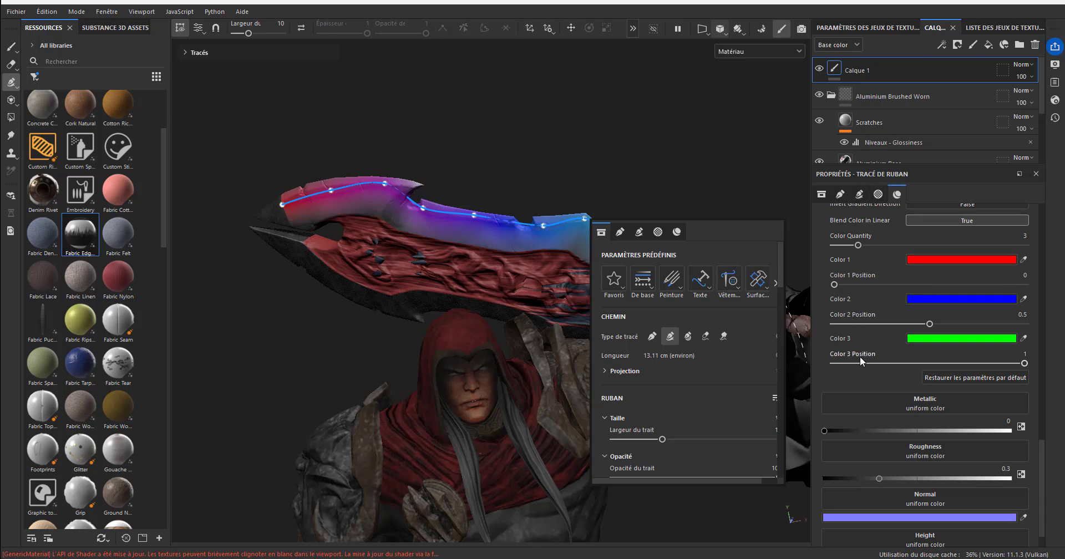
Try the basic presets Custom Ribbon Grayscale and Custom Ribbon Material on the path along the blade
{"action": "left_click", "coordinate": [648, 282]}
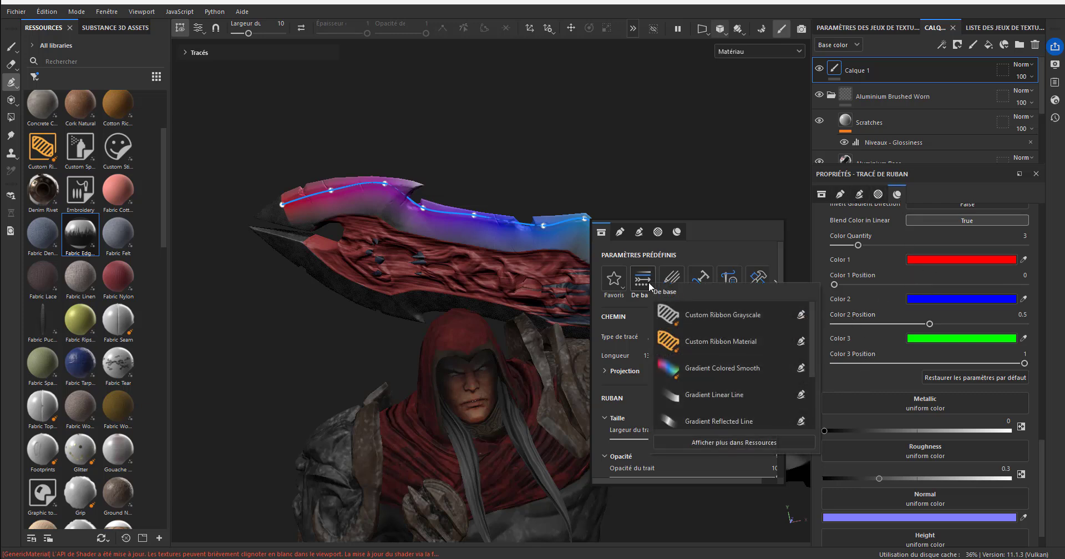
{"action": "left_click", "coordinate": [672, 315]}
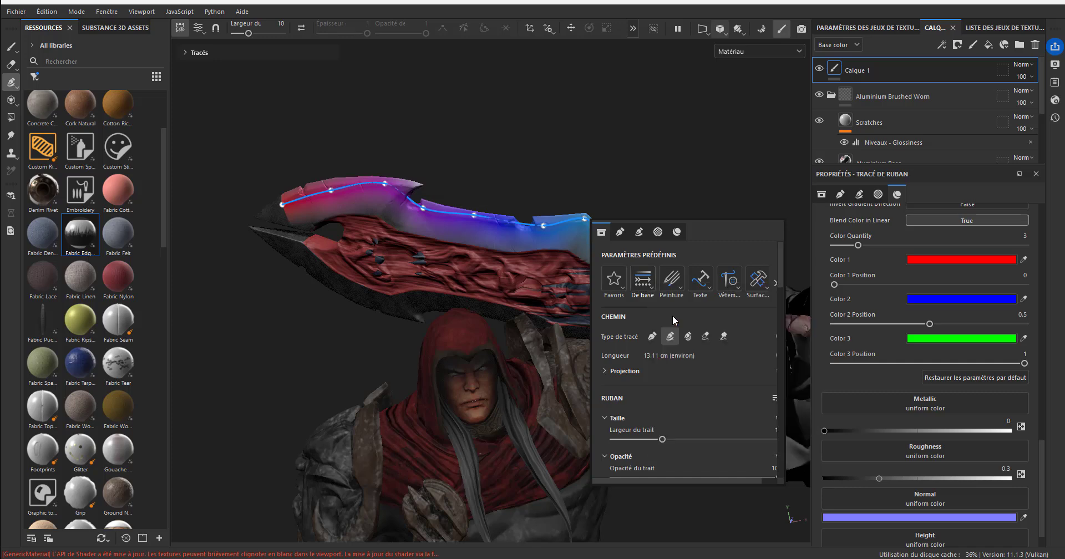
{"action": "left_click", "coordinate": [646, 283]}
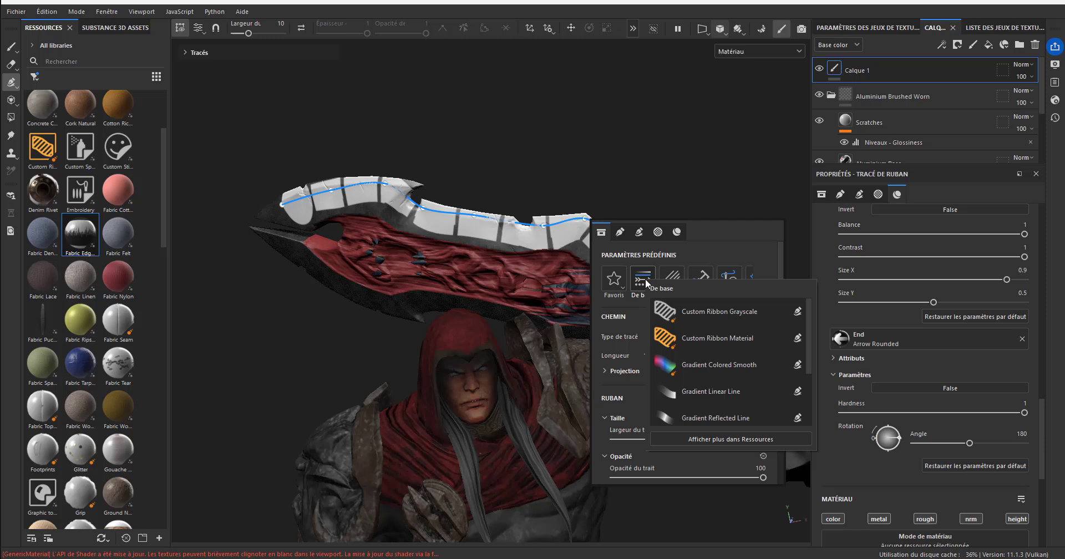
{"action": "left_click", "coordinate": [668, 341]}
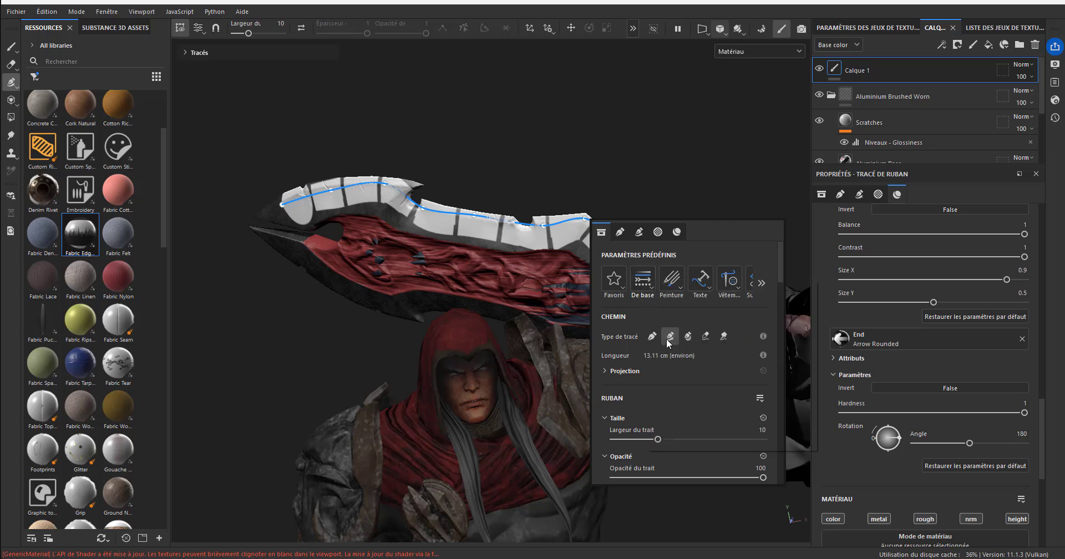
Apply the basic preset Round Shape Smooth to the blade path and reduce its stroke width to 3.89
{"action": "left_click", "coordinate": [642, 284]}
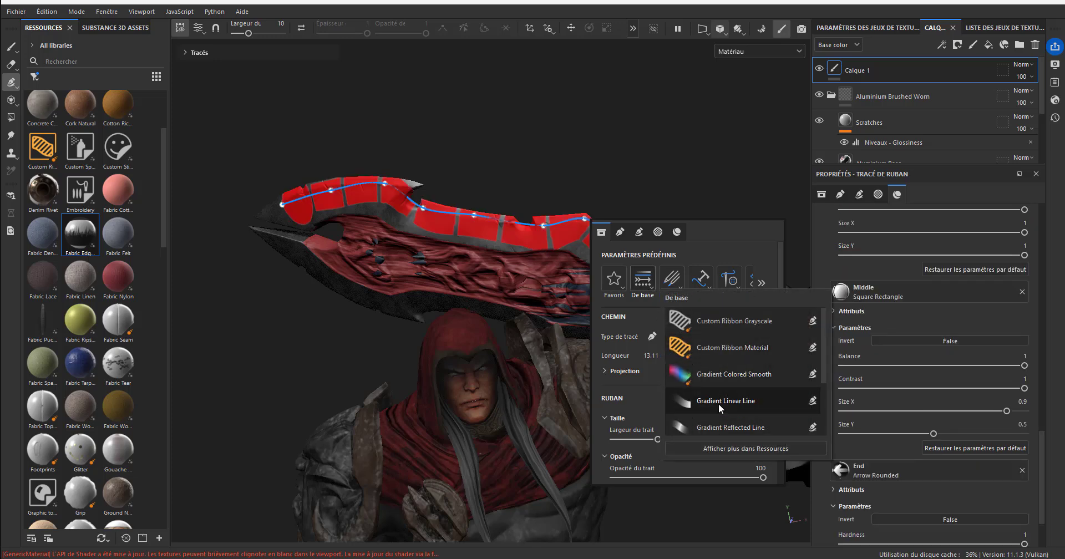
{"action": "scroll", "coordinate": [728, 424], "scroll_direction": "down", "scroll_amount": 2}
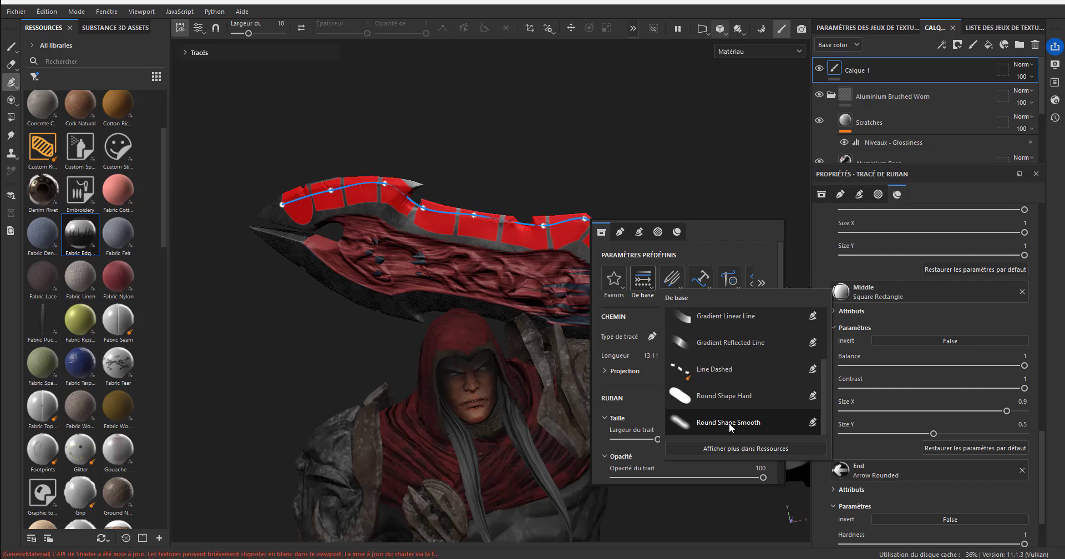
{"action": "left_click", "coordinate": [696, 422]}
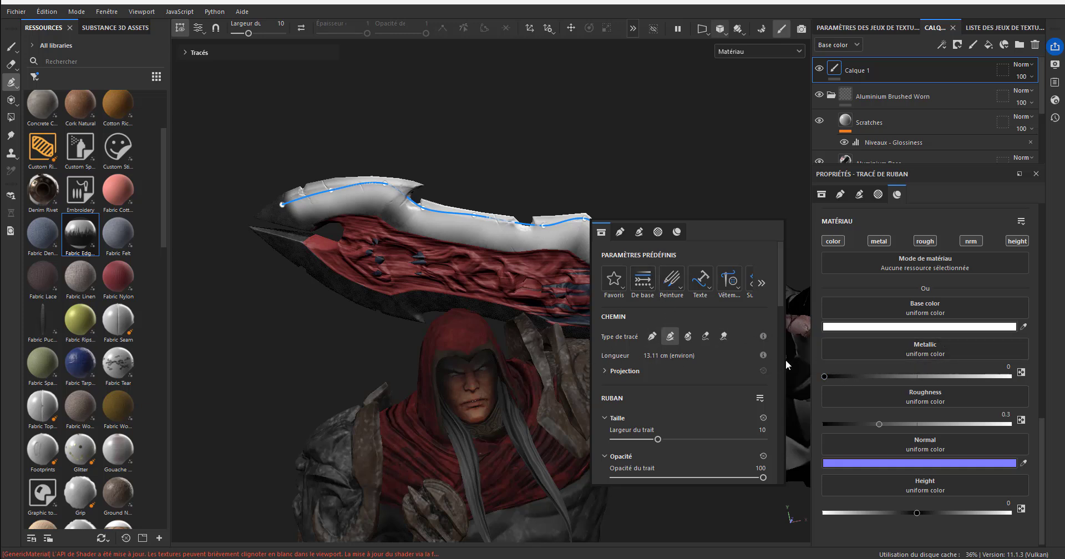
{"action": "mouse_move", "coordinate": [653, 438]}
{"action": "left_mouse_down"}
{"action": "mouse_move", "coordinate": [630, 438]}
{"action": "mouse_move", "coordinate": [639, 438]}
{"action": "left_mouse_up"}
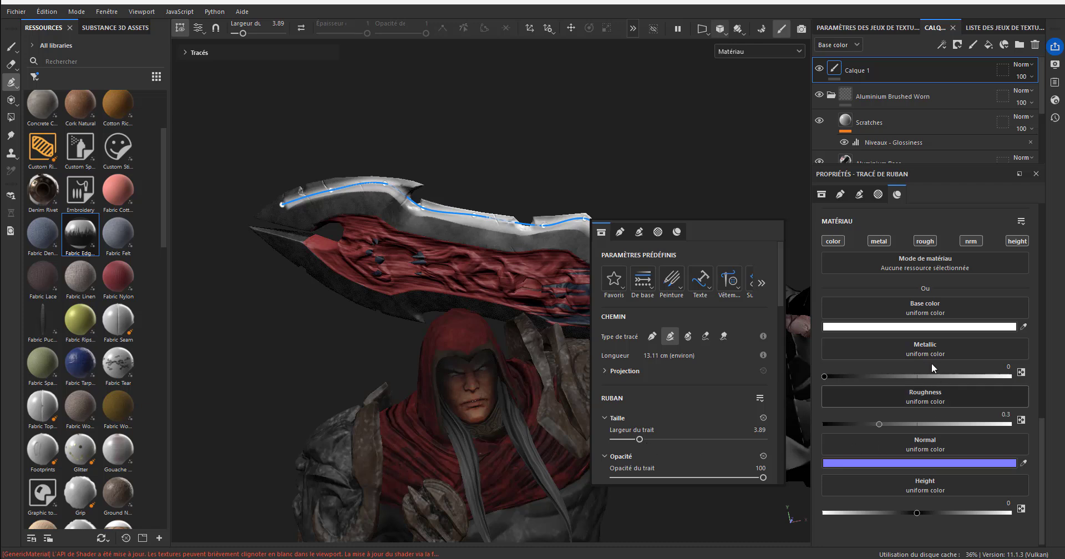
Change the ribbon material's base color to dark red
{"action": "left_click", "coordinate": [923, 327]}
{"action": "mouse_move", "coordinate": [853, 328]}
{"action": "left_mouse_down"}
{"action": "mouse_move", "coordinate": [882, 345]}
{"action": "mouse_move", "coordinate": [871, 340]}
{"action": "left_mouse_up"}
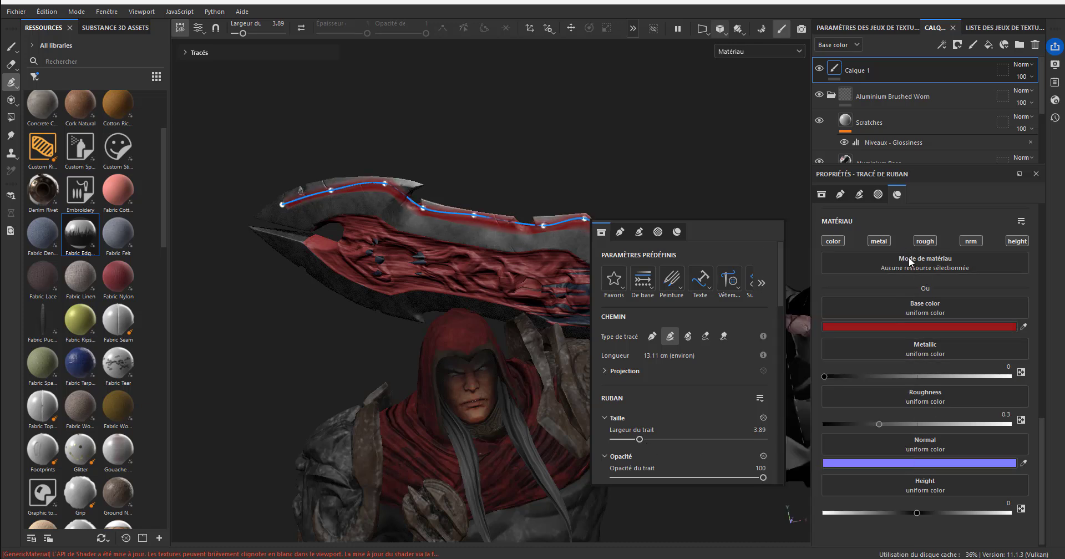
{"action": "left_click", "coordinate": [907, 258]}
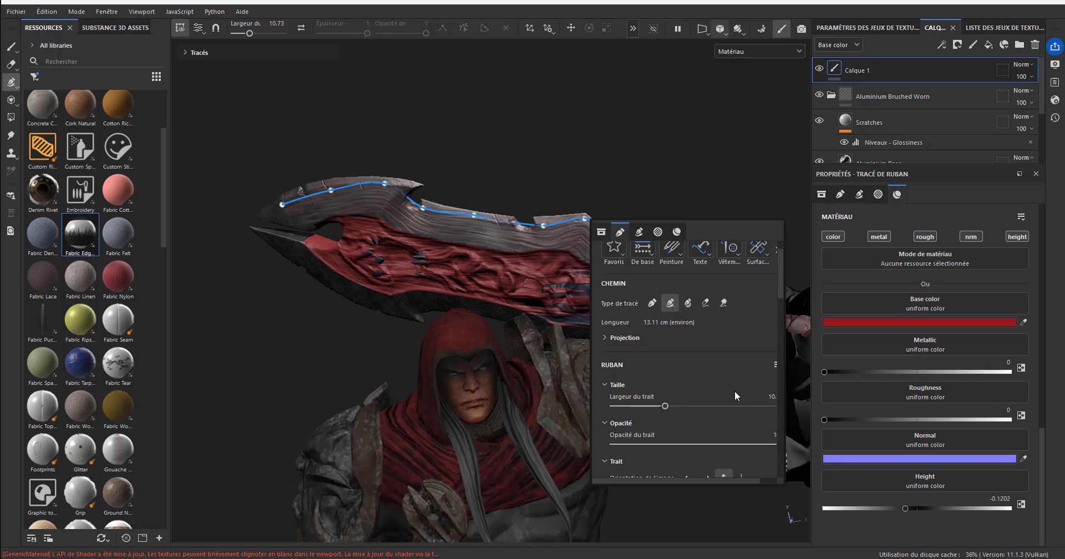
Set the ribbon's stroke width to 14.62 and test the image orientations, settling on the rightward arrow
{"action": "mouse_move", "coordinate": [665, 407]}
{"action": "left_mouse_down"}
{"action": "mouse_move", "coordinate": [687, 406]}
{"action": "mouse_move", "coordinate": [674, 408]}
{"action": "left_mouse_up"}
{"action": "scroll", "coordinate": [697, 431], "scroll_direction": "down", "scroll_amount": 5}
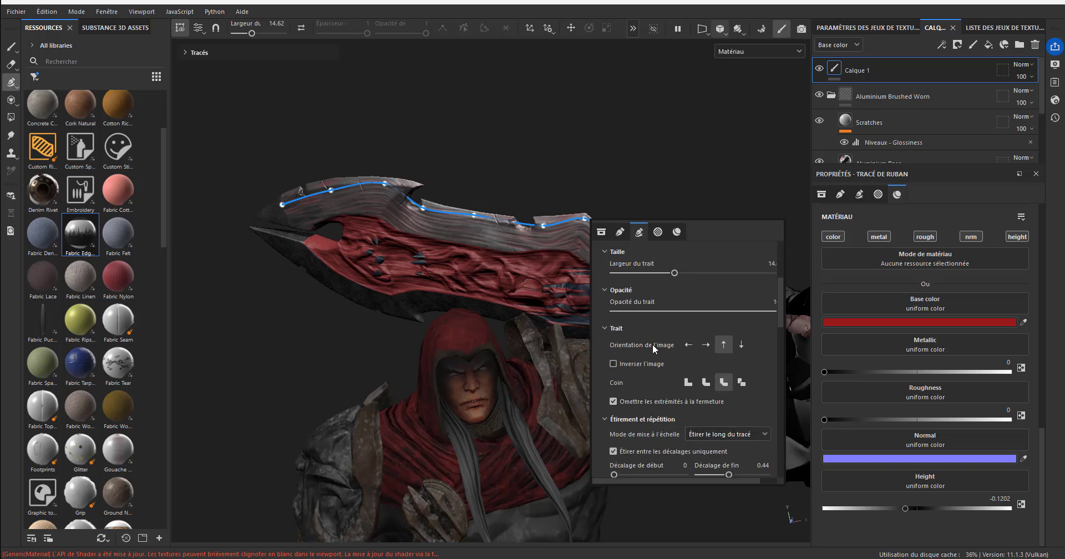
{"action": "left_click", "coordinate": [689, 344]}
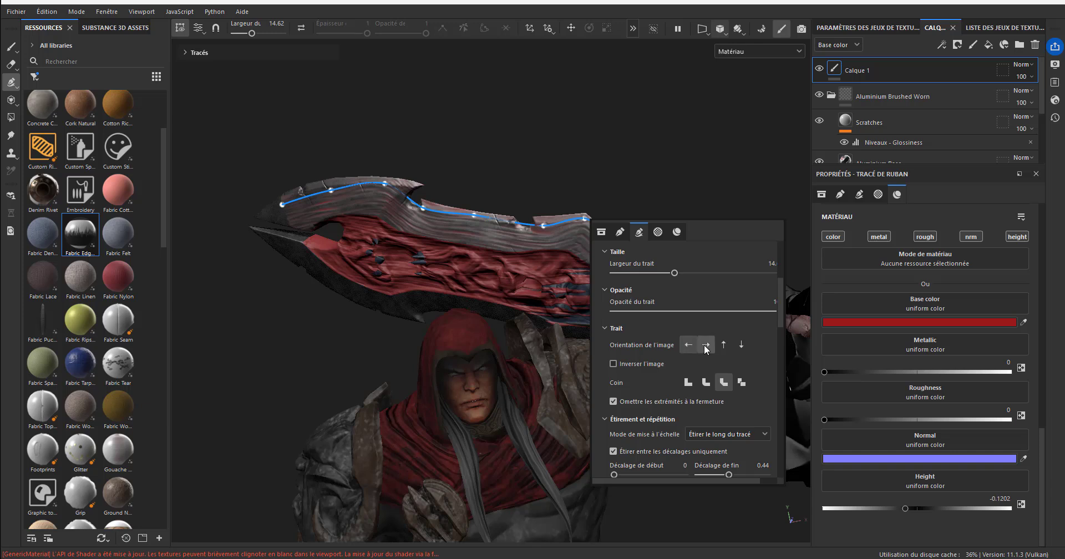
{"action": "left_click", "coordinate": [706, 345]}
{"action": "left_click", "coordinate": [725, 346]}
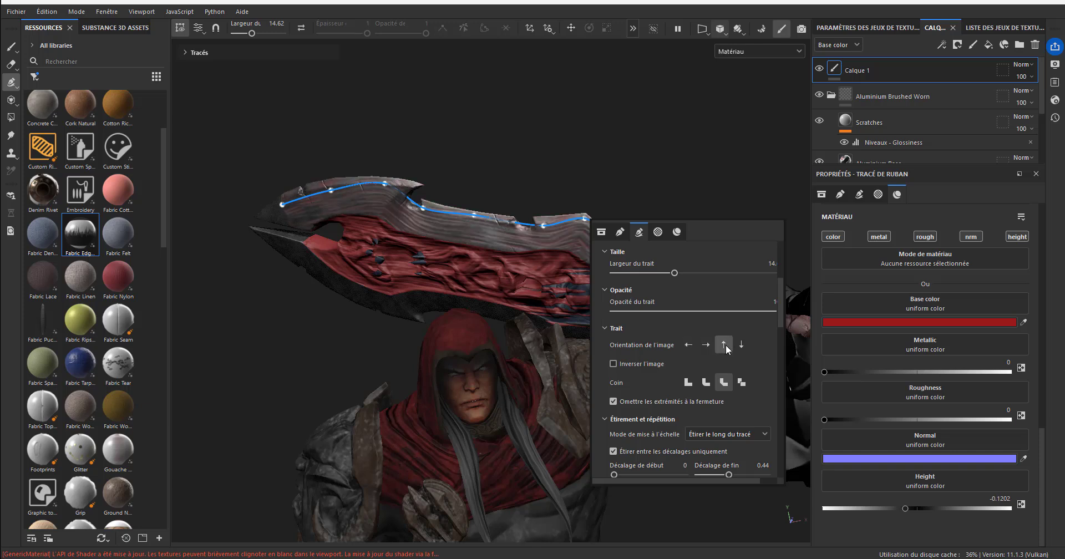
{"action": "left_click", "coordinate": [707, 345]}
Choose the second corner style for the ribbon and set the start offset to 0.06 and end offset to 0.34
{"action": "left_click", "coordinate": [706, 383]}
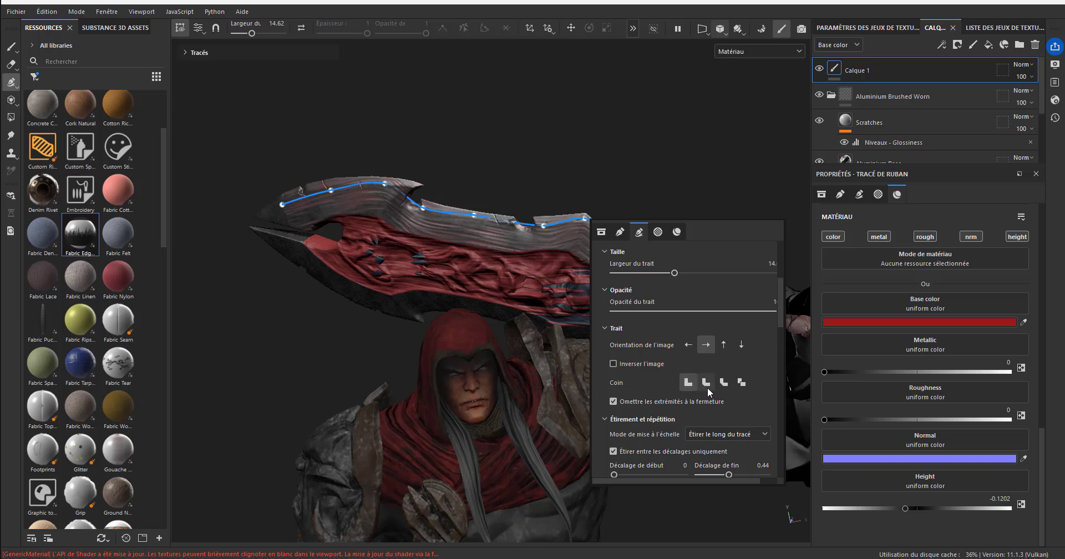
{"action": "scroll", "coordinate": [705, 394], "scroll_direction": "down", "scroll_amount": 2}
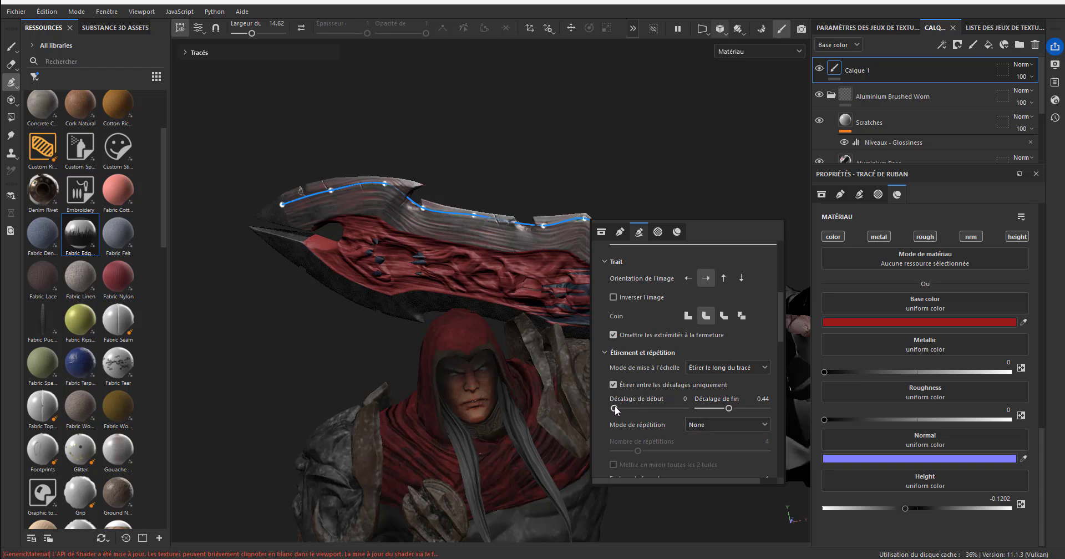
{"action": "mouse_move", "coordinate": [614, 408]}
{"action": "left_mouse_down"}
{"action": "mouse_move", "coordinate": [631, 408]}
{"action": "mouse_move", "coordinate": [620, 412]}
{"action": "left_mouse_up"}
{"action": "mouse_move", "coordinate": [730, 408]}
{"action": "left_mouse_down"}
{"action": "mouse_move", "coordinate": [741, 410]}
{"action": "mouse_move", "coordinate": [698, 410]}
{"action": "mouse_move", "coordinate": [721, 415]}
{"action": "left_mouse_up"}
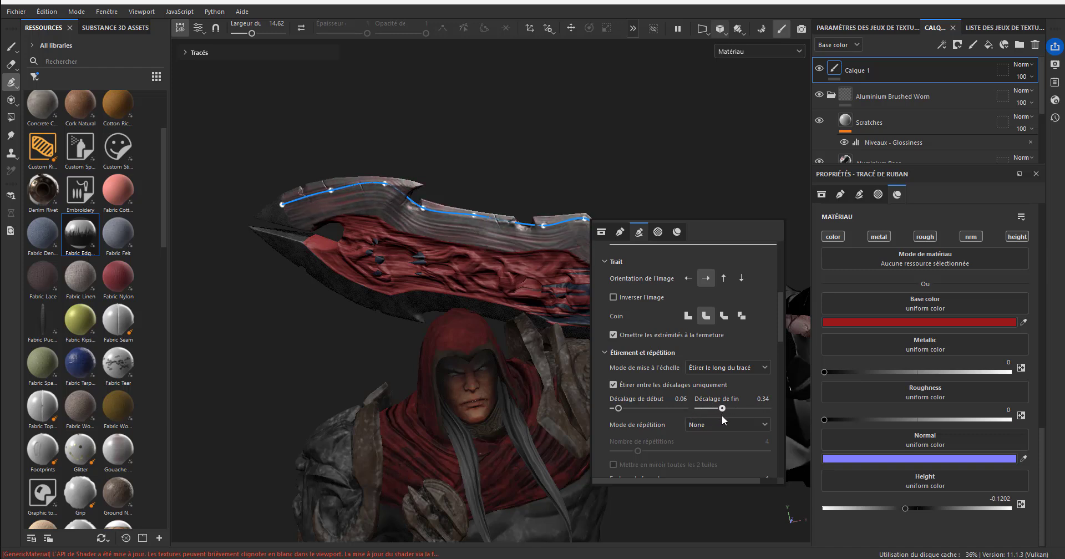
Compare the ribbon's repetition modes None and Auto, finishing with Auto
{"action": "scroll", "coordinate": [664, 417], "scroll_direction": "down", "scroll_amount": 2}
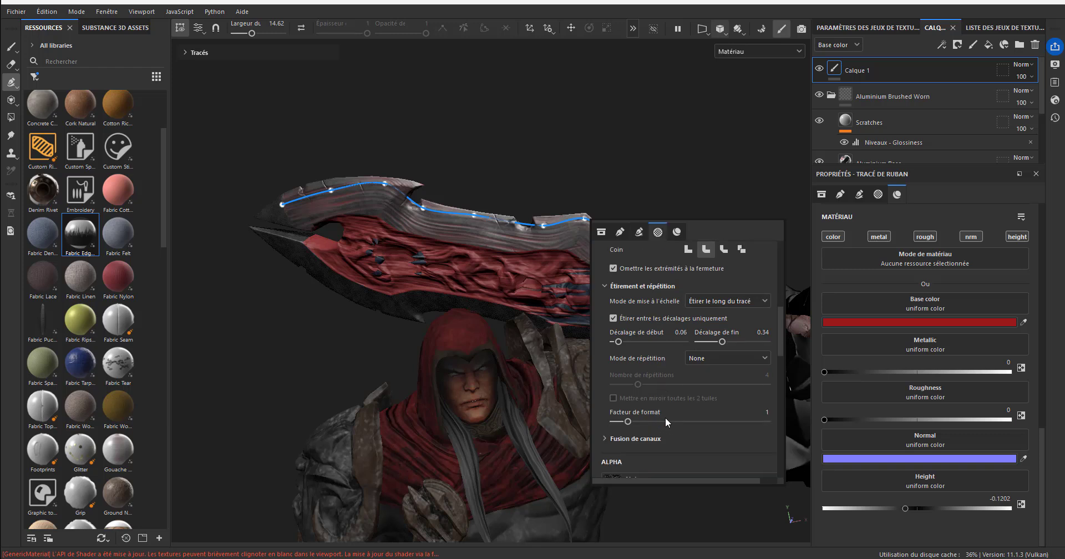
{"action": "left_click", "coordinate": [718, 358]}
{"action": "left_click", "coordinate": [715, 383]}
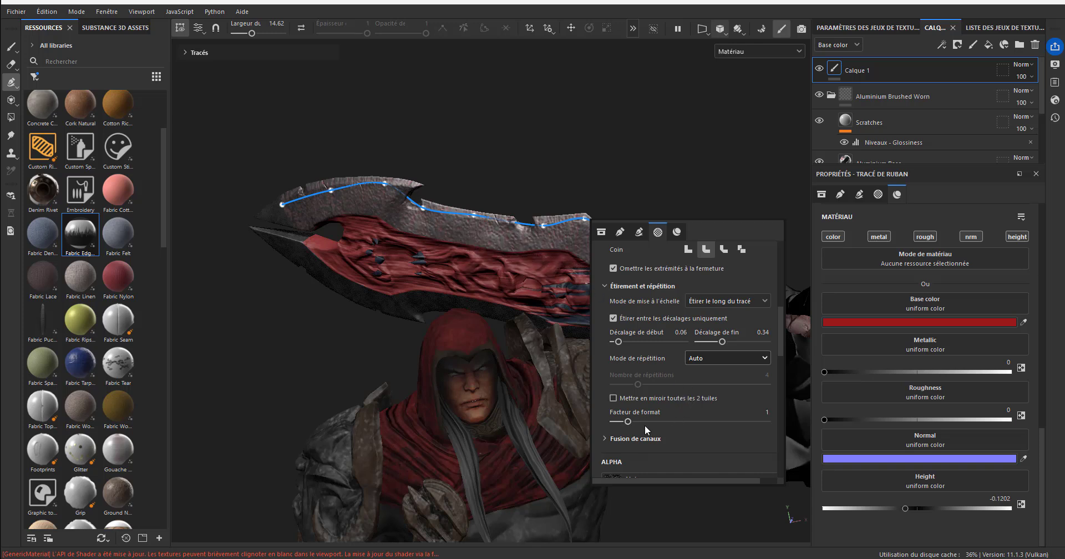
{"action": "left_click", "coordinate": [714, 357]}
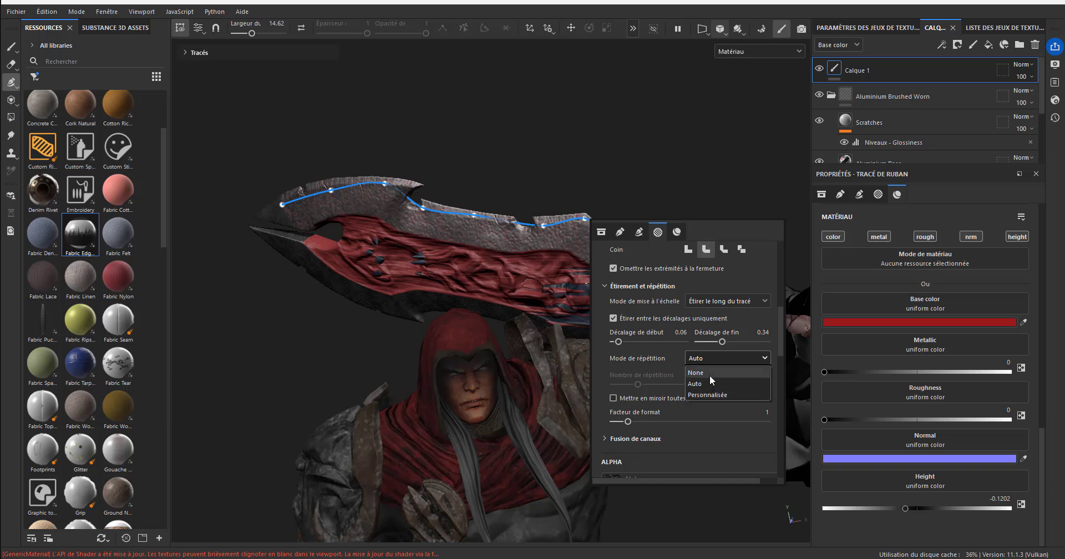
{"action": "left_click", "coordinate": [709, 374]}
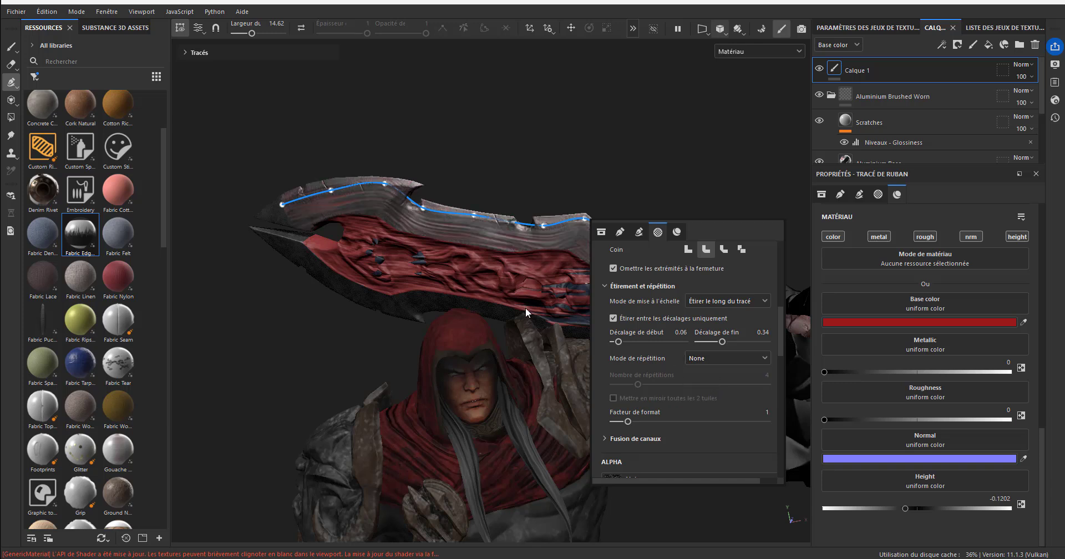
{"action": "scroll", "coordinate": [654, 415], "scroll_direction": "down", "scroll_amount": 2}
{"action": "scroll", "coordinate": [654, 414], "scroll_direction": "down", "scroll_amount": 1}
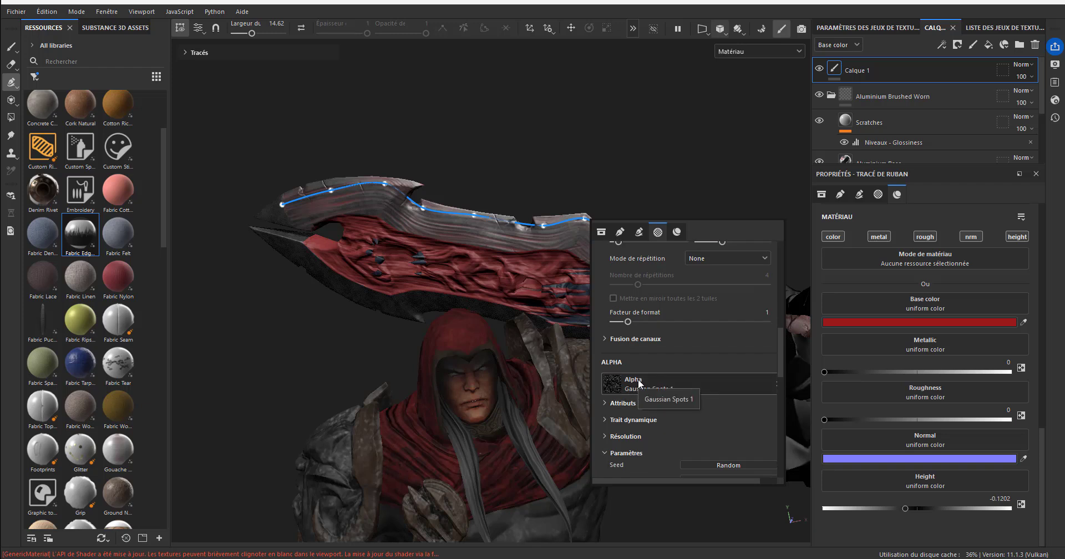
{"action": "scroll", "coordinate": [679, 363], "scroll_direction": "up", "scroll_amount": 3}
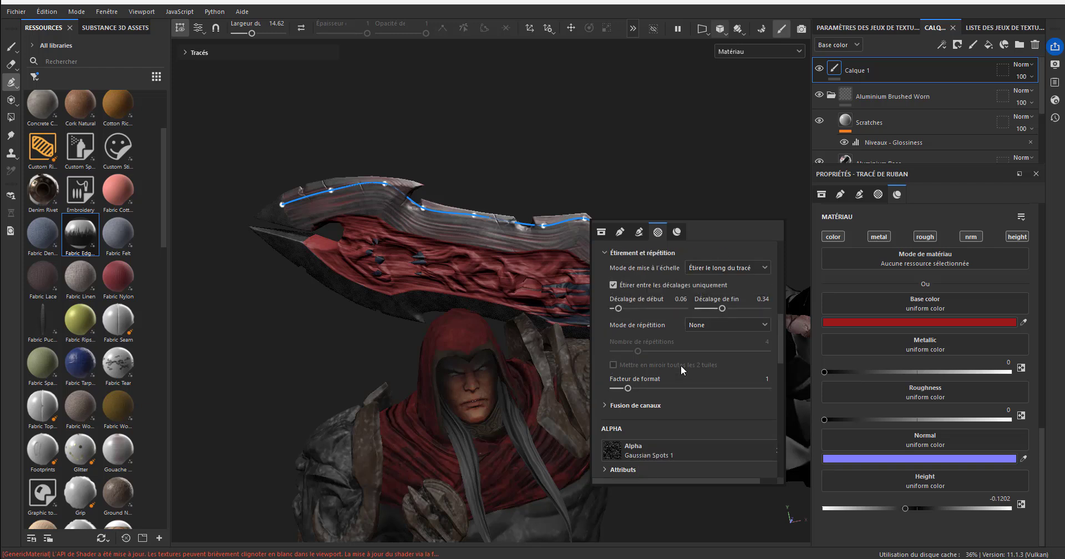
{"action": "left_click", "coordinate": [705, 326]}
{"action": "left_click", "coordinate": [703, 351]}
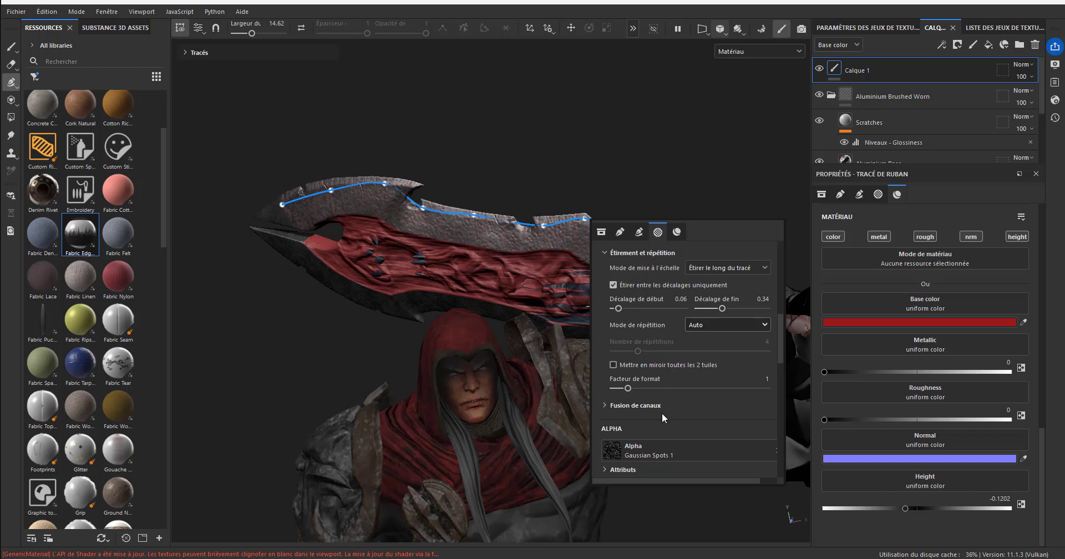
Set the ribbon material's Height to 0.0368 and its Roughness to 0.0803
{"action": "scroll", "coordinate": [656, 430], "scroll_direction": "down", "scroll_amount": 2}
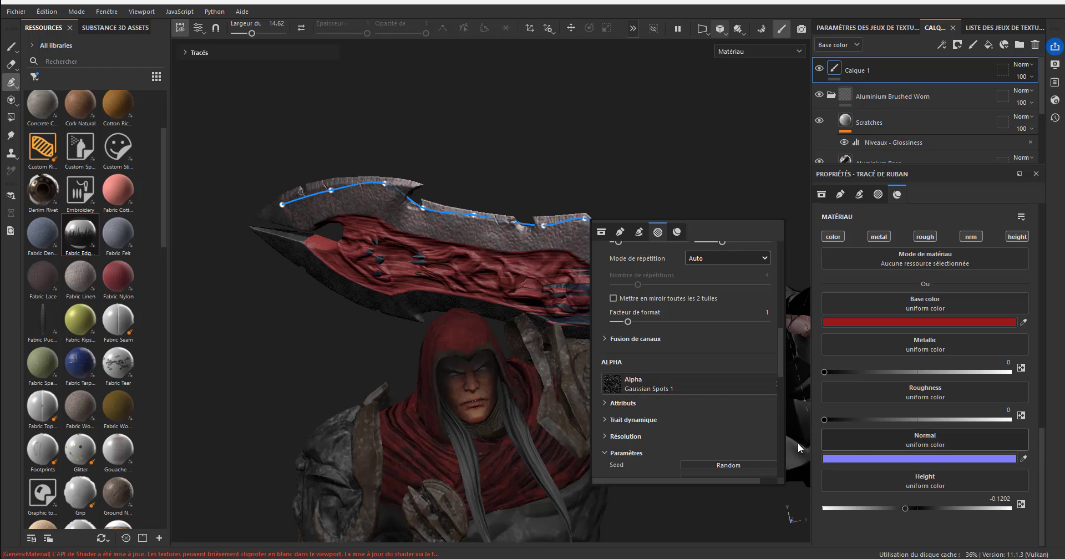
{"action": "scroll", "coordinate": [667, 398], "scroll_direction": "down", "scroll_amount": 2}
{"action": "scroll", "coordinate": [668, 397], "scroll_direction": "down", "scroll_amount": 5}
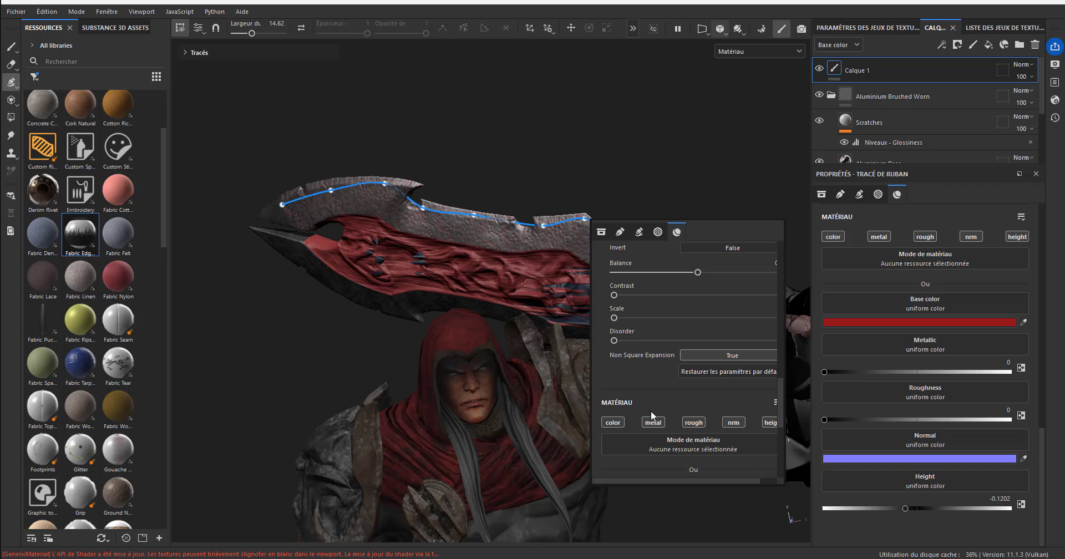
{"action": "scroll", "coordinate": [652, 409], "scroll_direction": "down", "scroll_amount": 6}
{"action": "scroll", "coordinate": [668, 324], "scroll_direction": "up", "scroll_amount": 1}
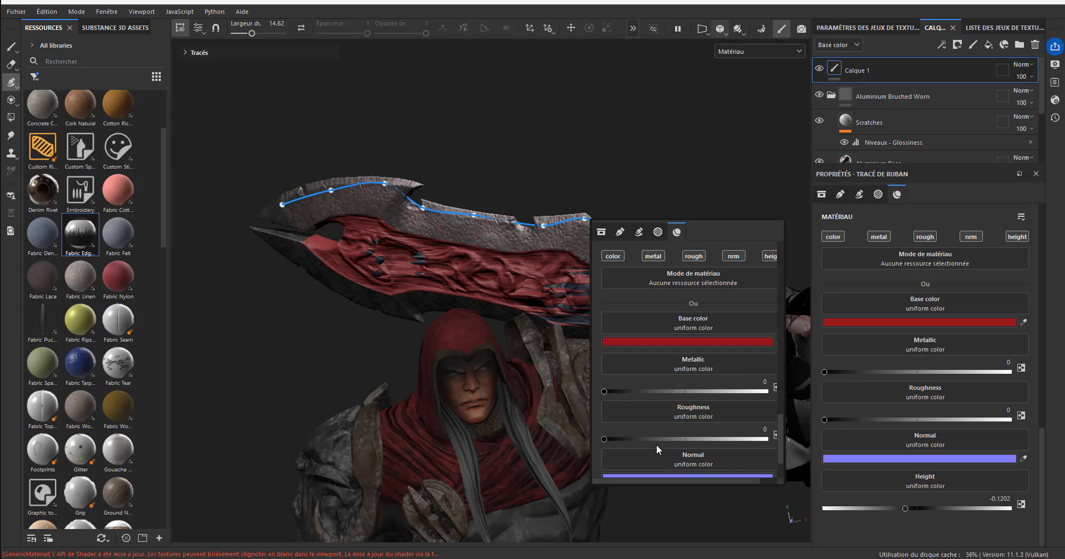
{"action": "left_click_drag", "start_coordinate": [657, 437], "coordinate": [688, 466]}
{"action": "scroll", "coordinate": [672, 397], "scroll_direction": "down", "scroll_amount": 2}
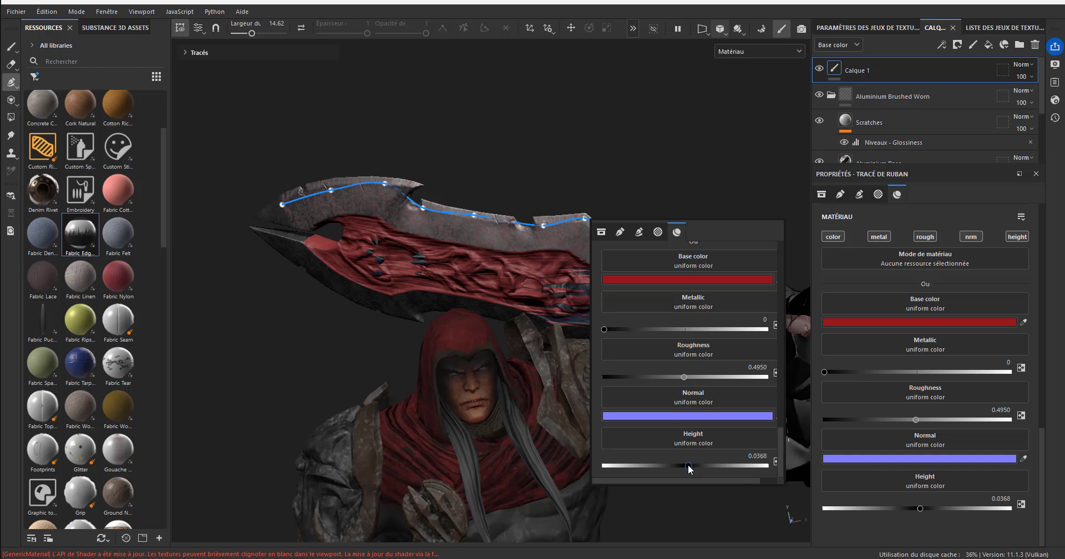
{"action": "left_click_drag", "start_coordinate": [683, 376], "coordinate": [615, 384]}
{"action": "left_click_drag", "start_coordinate": [779, 431], "coordinate": [780, 255]}
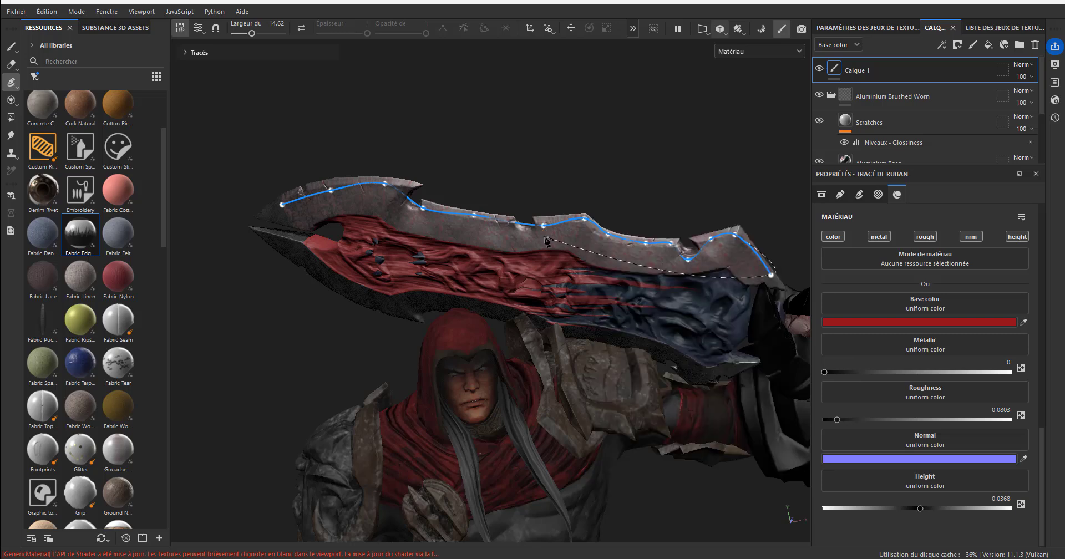
Move the path points beside the blade's middle notch slightly lower to refine the curve
{"action": "left_click_drag", "start_coordinate": [543, 226], "coordinate": [551, 228]}
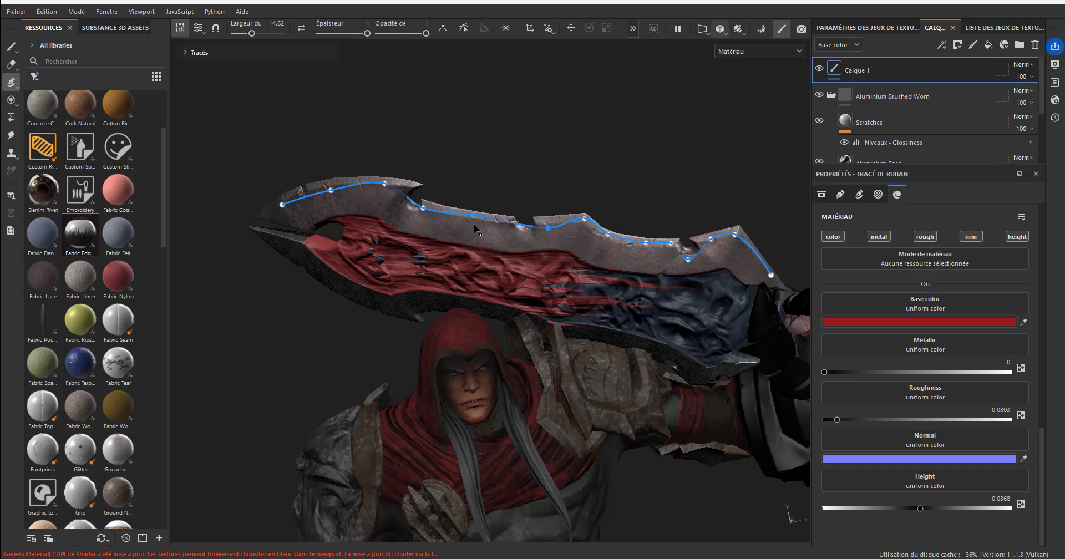
{"action": "left_click_drag", "start_coordinate": [474, 227], "coordinate": [475, 224]}
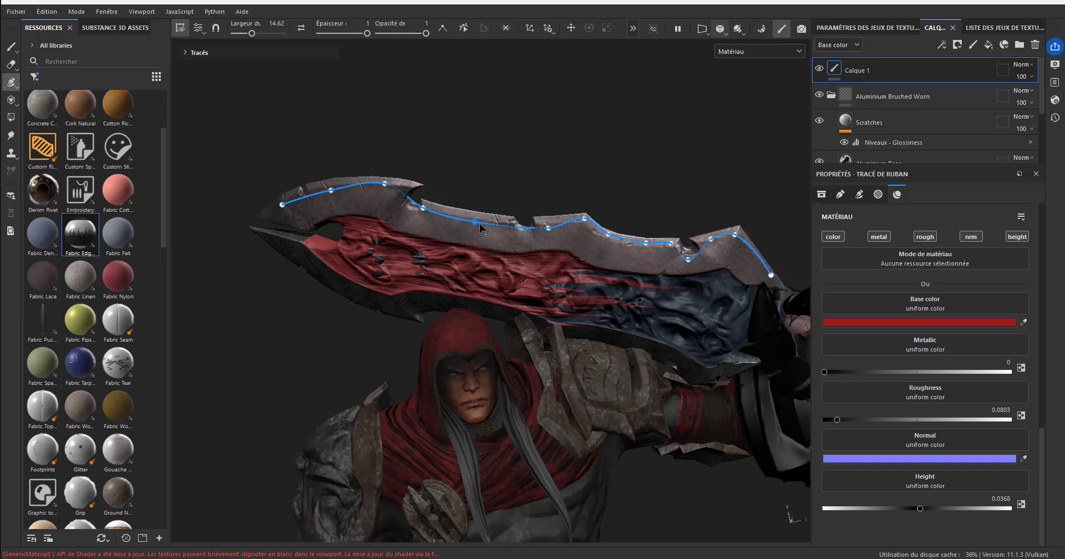
{"action": "left_click", "coordinate": [746, 281]}
{"action": "left_click_drag", "start_coordinate": [748, 281], "coordinate": [748, 282]}
Apply the text preset Text Aligned Left Repeated to the path along the blade
{"action": "right_click", "coordinate": [798, 294]}
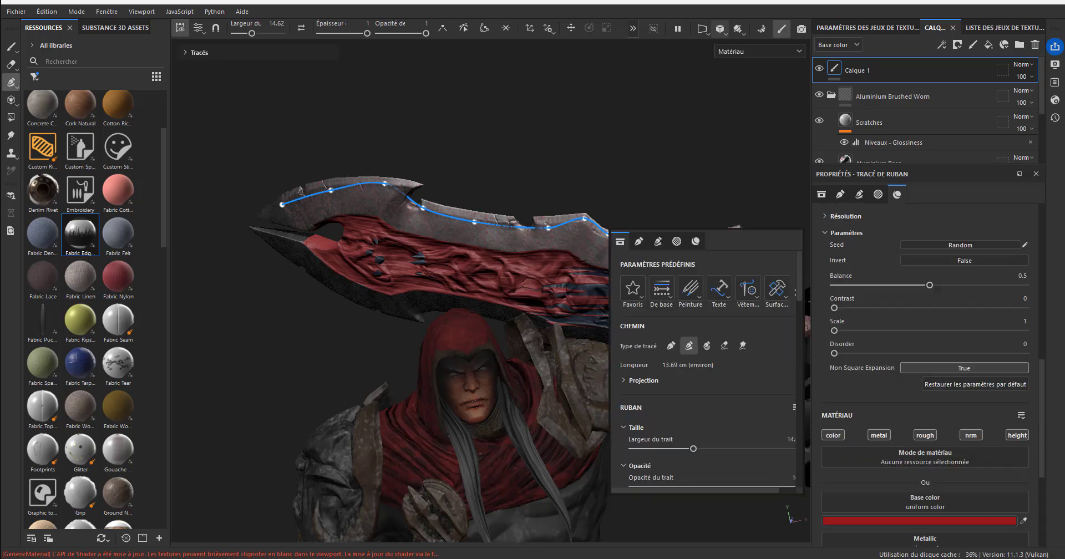
{"action": "left_click", "coordinate": [695, 299]}
{"action": "left_click", "coordinate": [720, 294]}
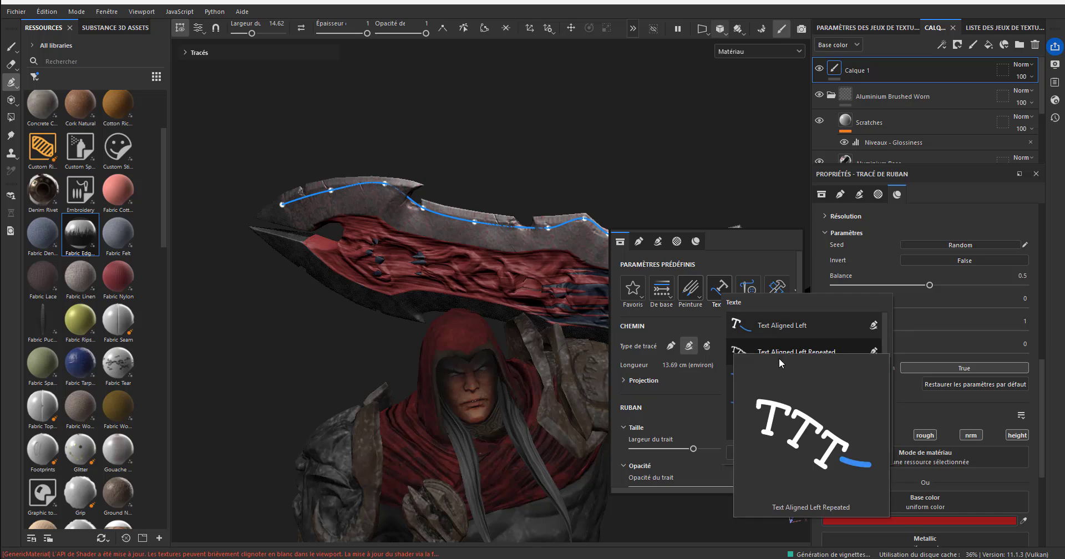
{"action": "mouse_move", "coordinate": [774, 353]}
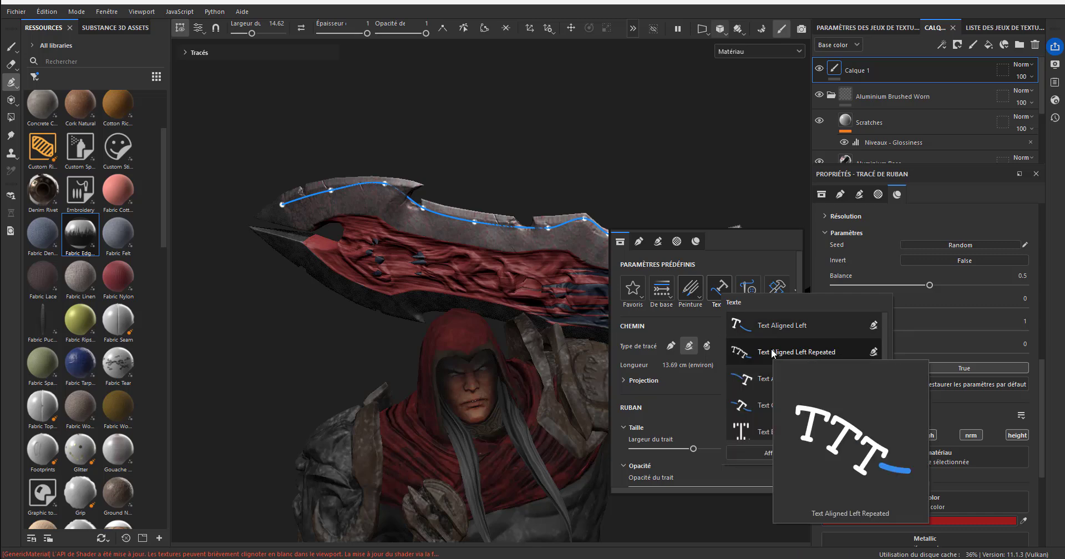
{"action": "left_click", "coordinate": [772, 351]}
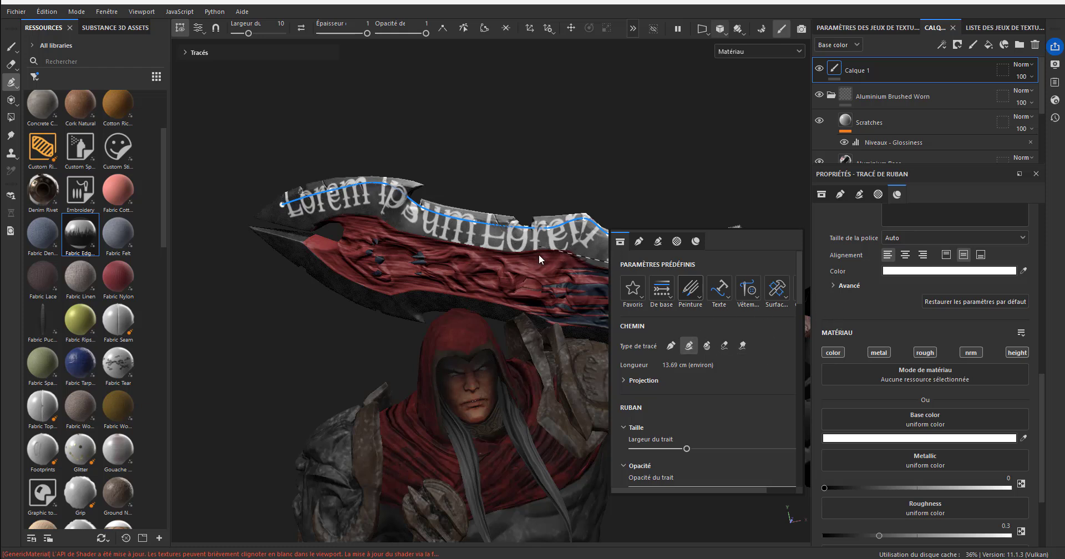
Apply the clothing preset Seam Puckering Fabric to the path along the blade
{"action": "left_click", "coordinate": [753, 288]}
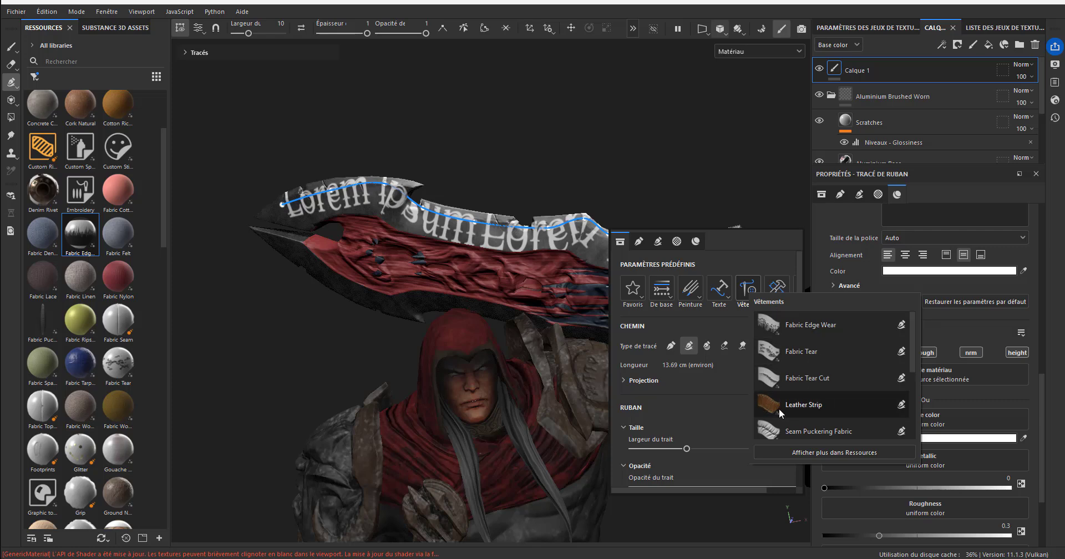
{"action": "mouse_move", "coordinate": [771, 437]}
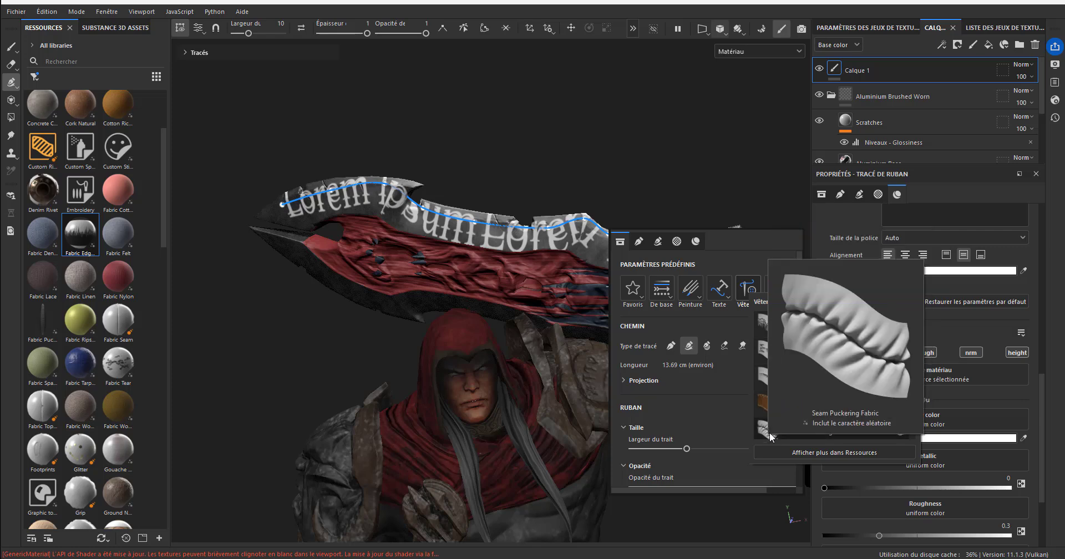
{"action": "left_click", "coordinate": [770, 433]}
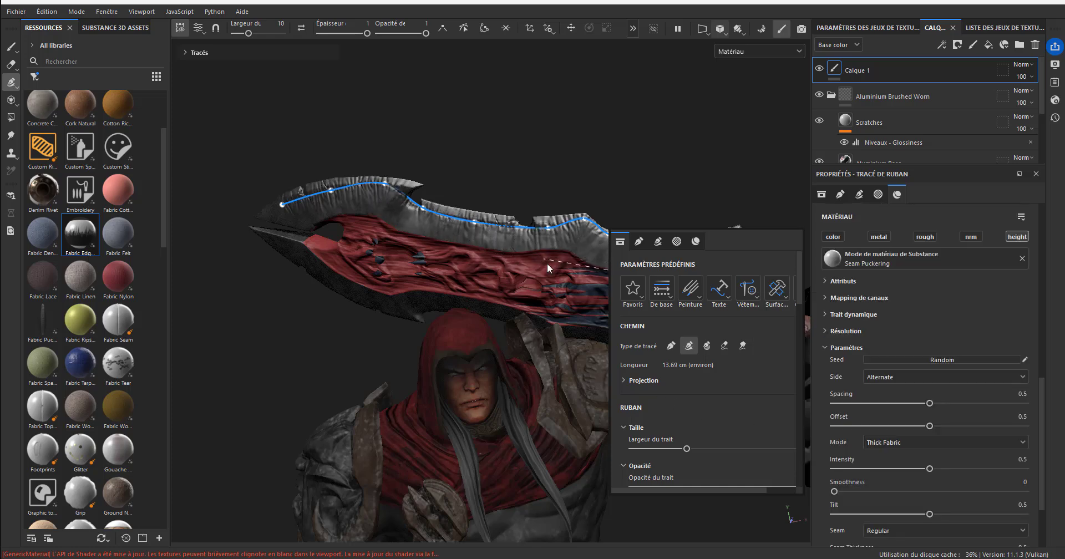
Apply the hard-surface preset Welding Circular to the path along the blade
{"action": "left_click", "coordinate": [778, 289]}
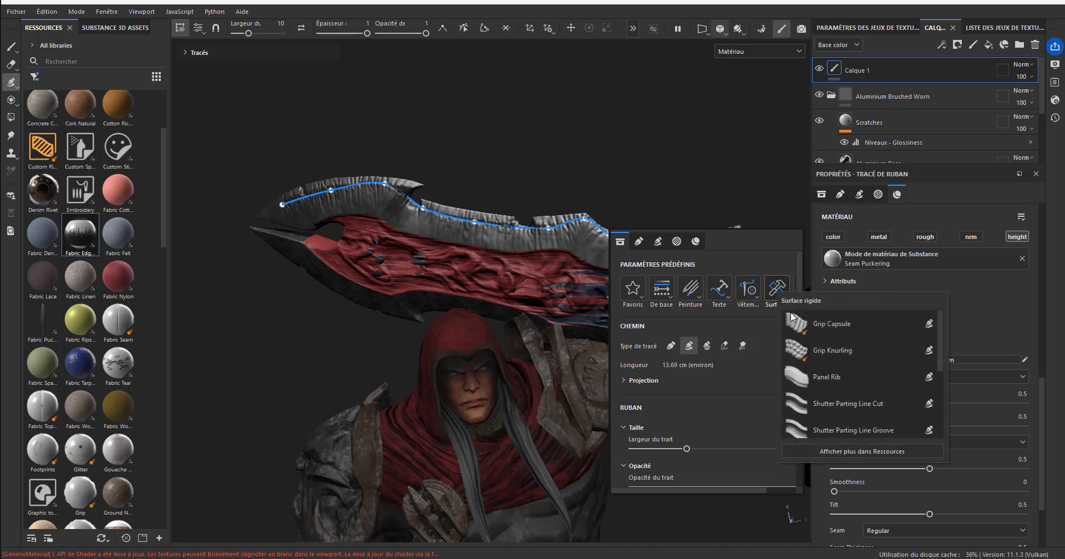
{"action": "mouse_move", "coordinate": [811, 377]}
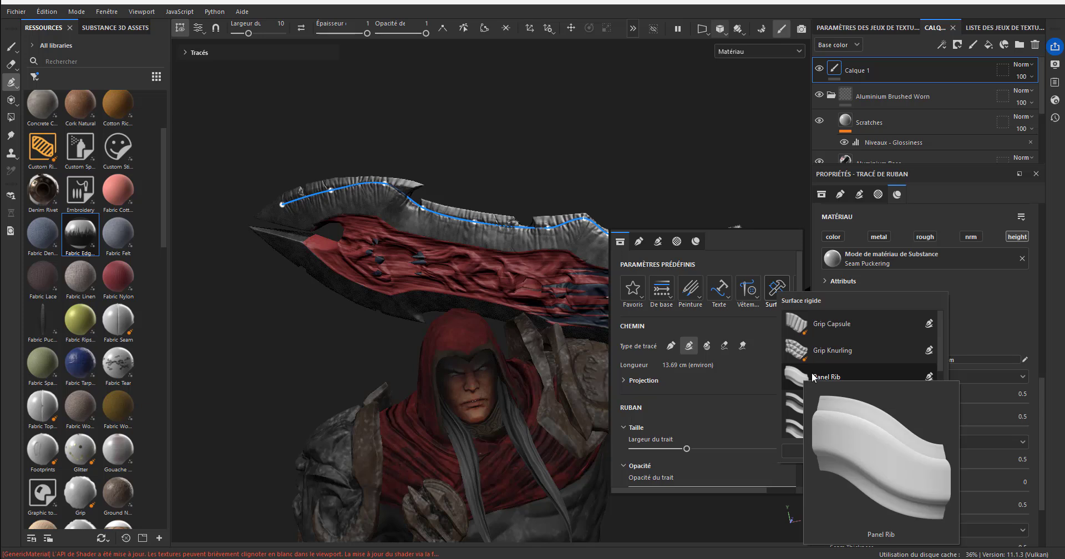
{"action": "scroll", "coordinate": [807, 369], "scroll_direction": "down", "scroll_amount": 5}
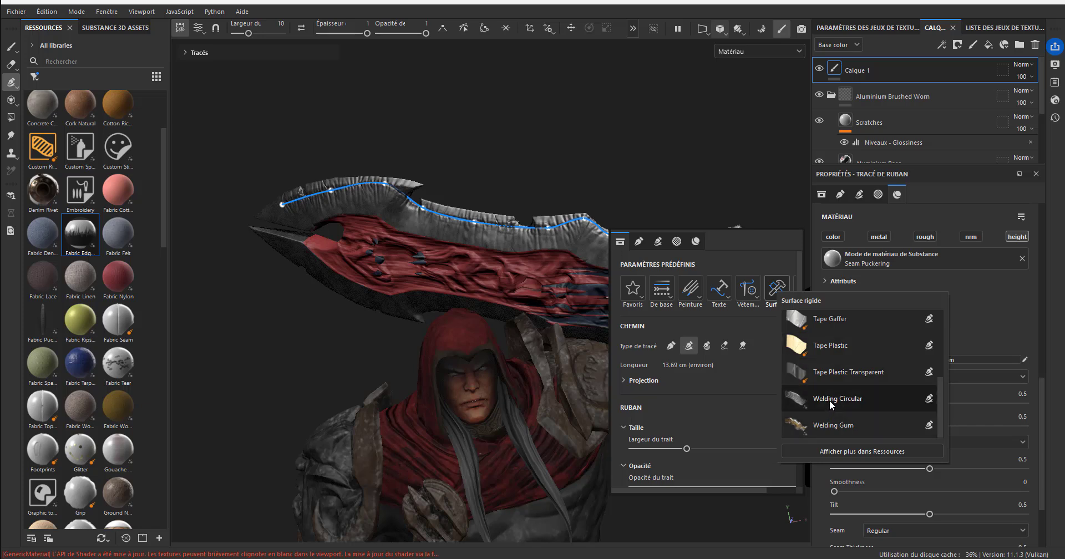
{"action": "left_click", "coordinate": [826, 397]}
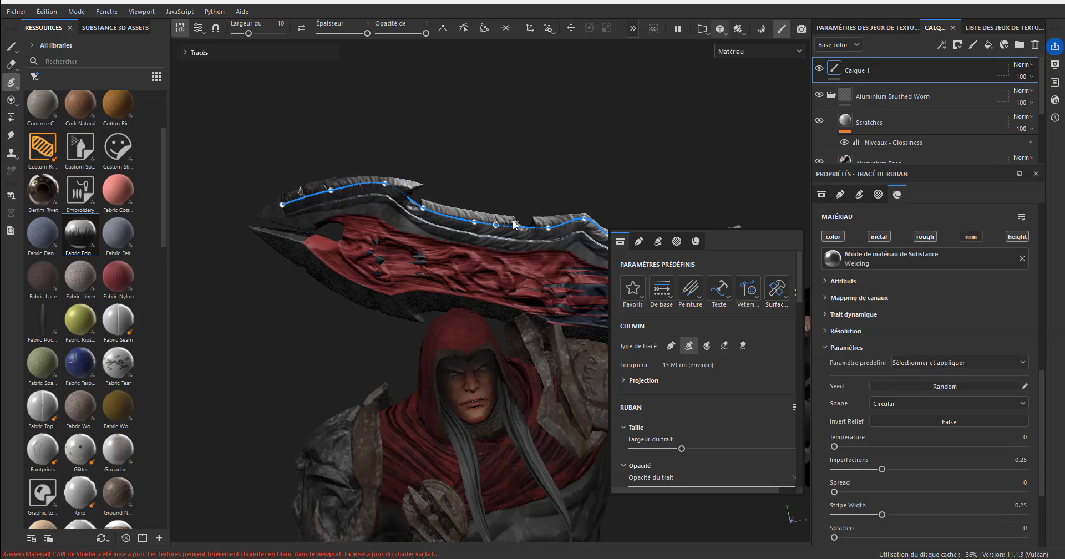
Apply the hard-surface preset Panel Rib to the blade path and nudge its points around the notches to refine the curve
{"action": "left_click", "coordinate": [775, 290]}
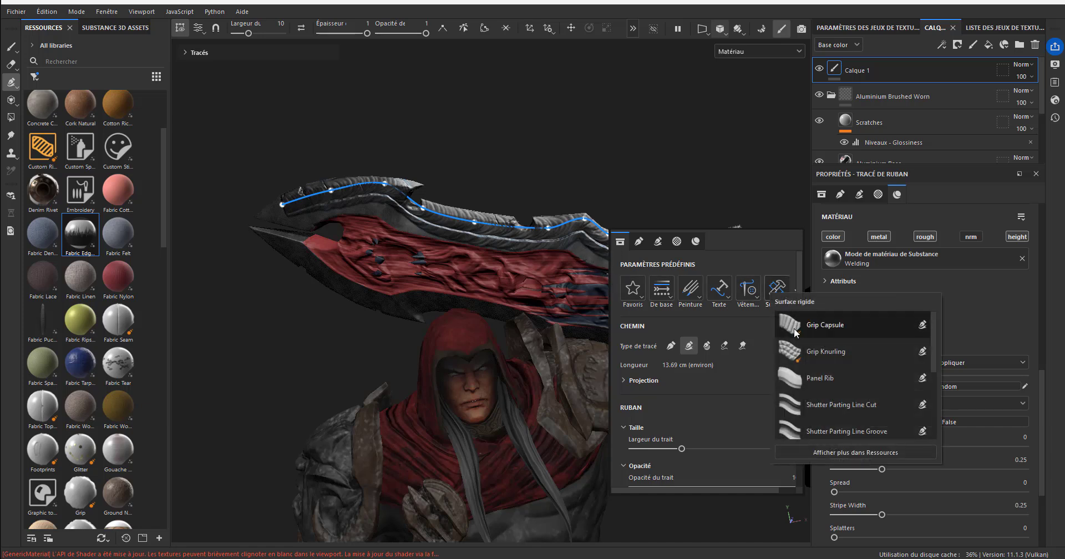
{"action": "left_click", "coordinate": [794, 381]}
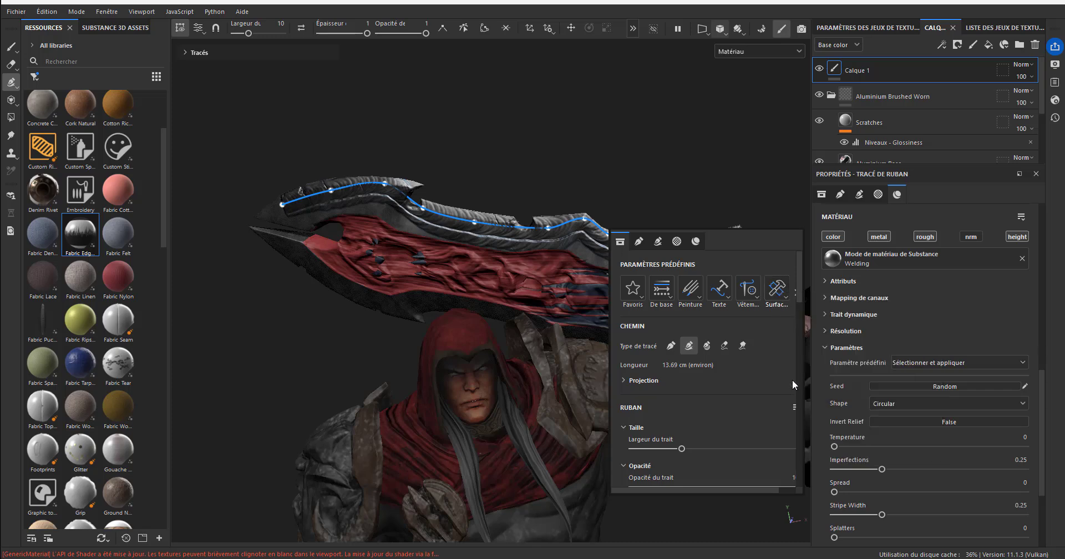
{"action": "left_click", "coordinate": [384, 190]}
{"action": "left_click_drag", "start_coordinate": [384, 185], "coordinate": [483, 216]}
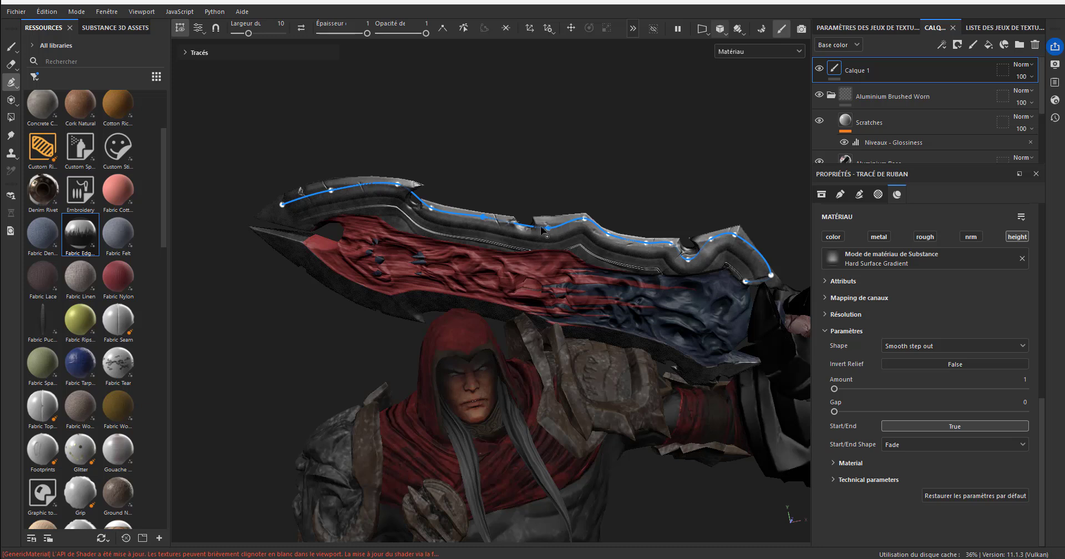
{"action": "mouse_move", "coordinate": [552, 232]}
{"action": "left_mouse_down"}
{"action": "mouse_move", "coordinate": [540, 226]}
{"action": "mouse_move", "coordinate": [551, 228]}
{"action": "left_mouse_up"}
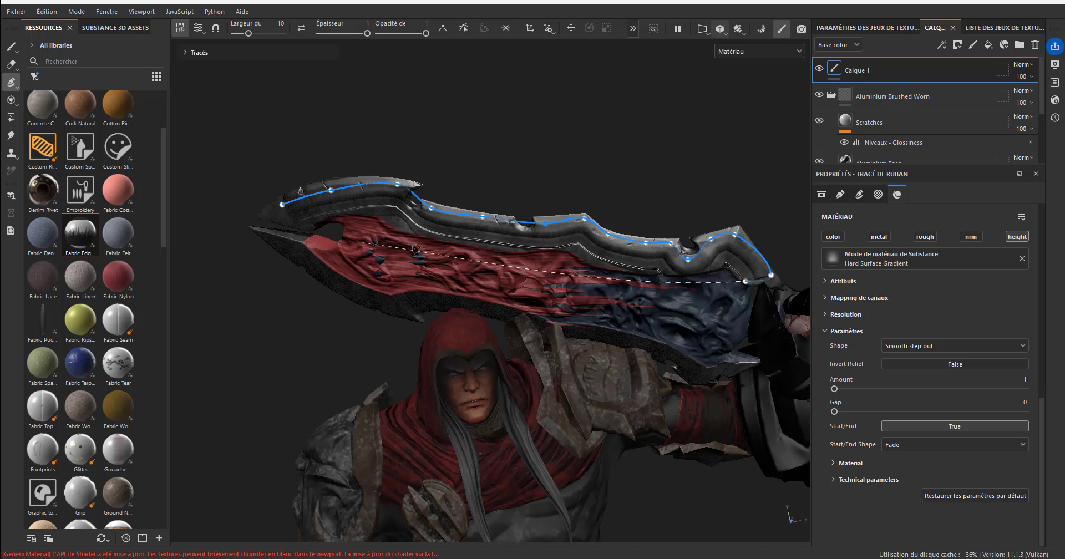
{"action": "left_click", "coordinate": [701, 249]}
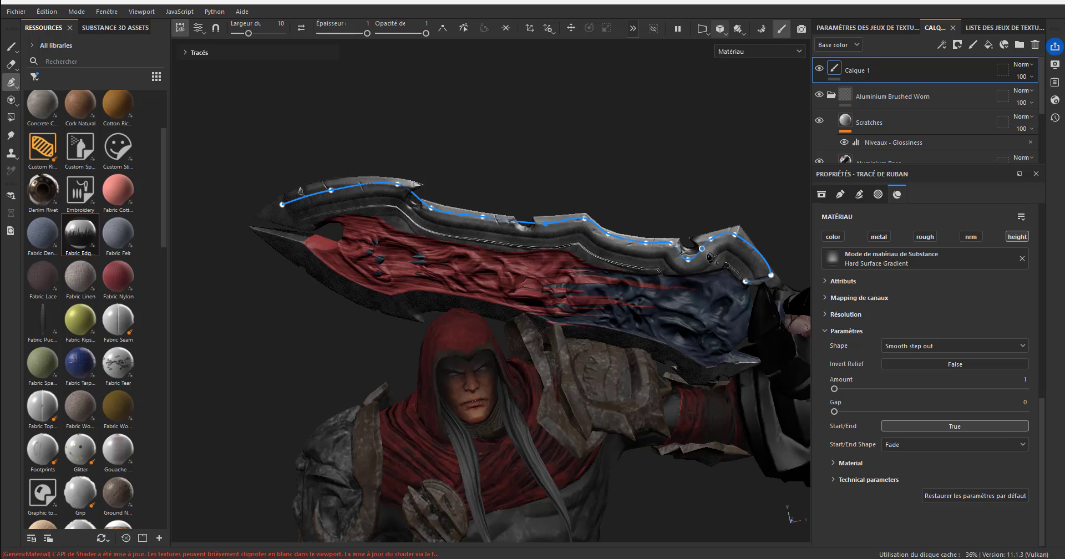